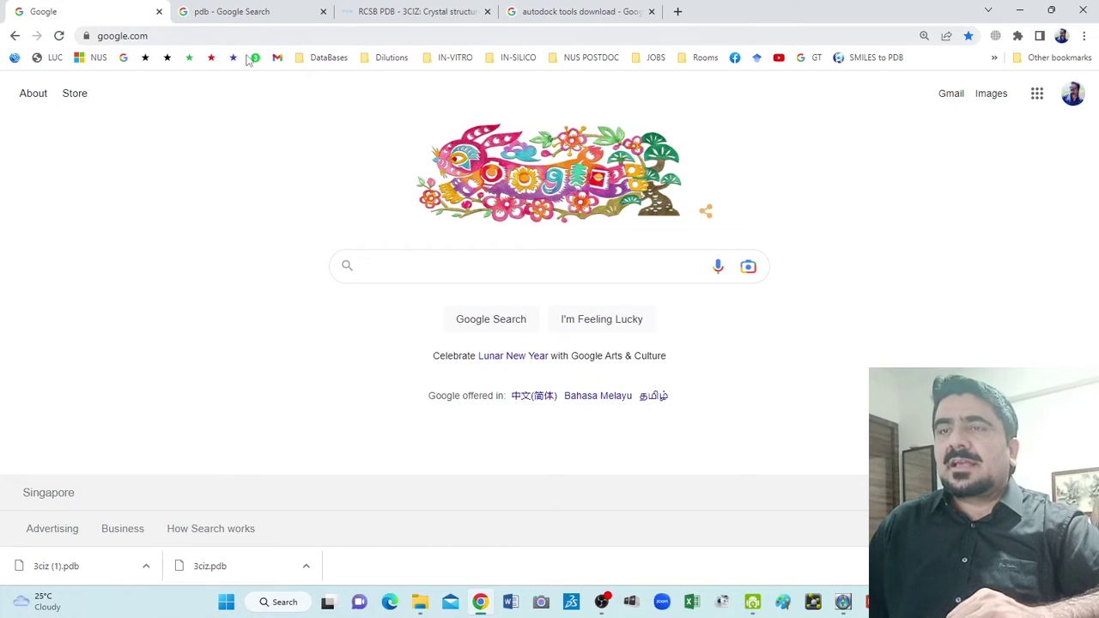
# Switch to the 'pdb - Google Search' tab, where RCSB PDB is the top result
pyautogui.click(243, 10)
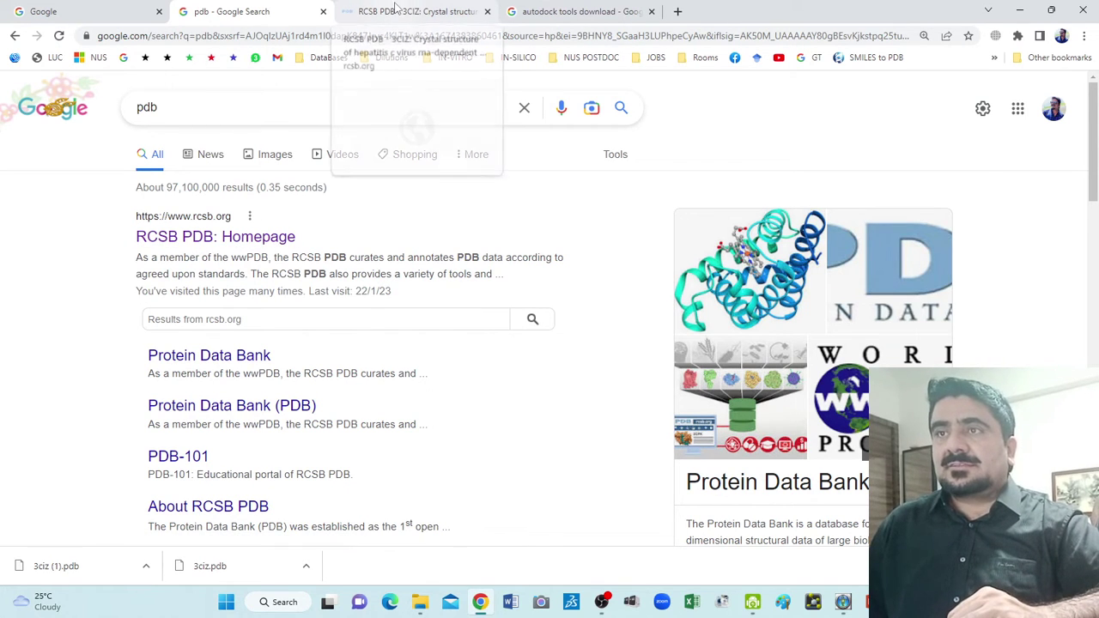
# From the 3CIZ entry page, save the PDB Format file to the Desktop as 3ciz
pyautogui.click(395, 9)
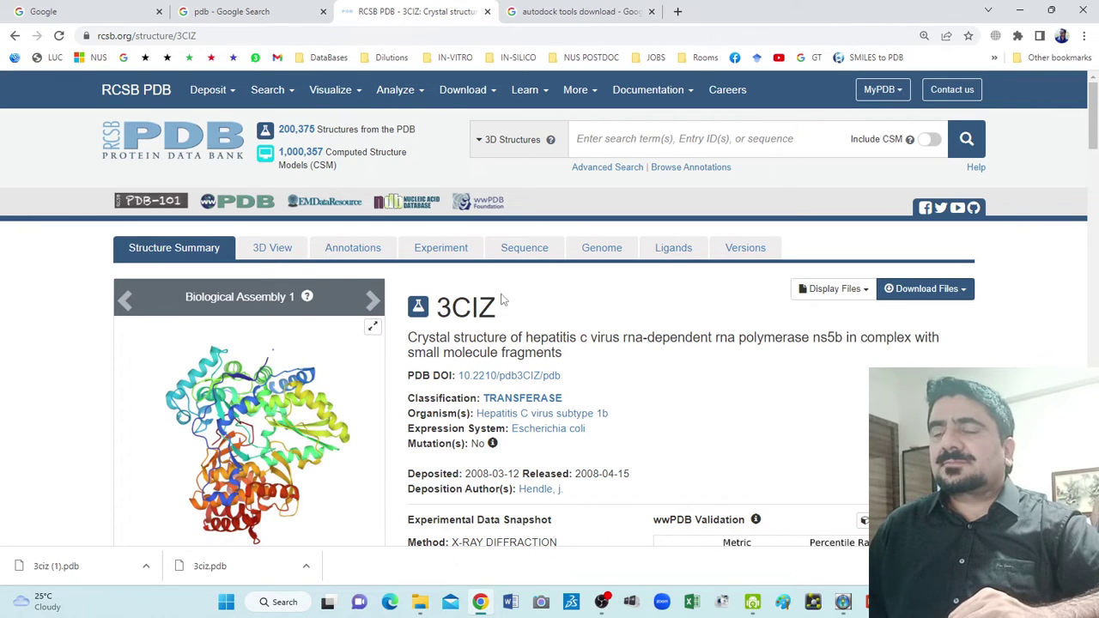
pyautogui.click(959, 292)
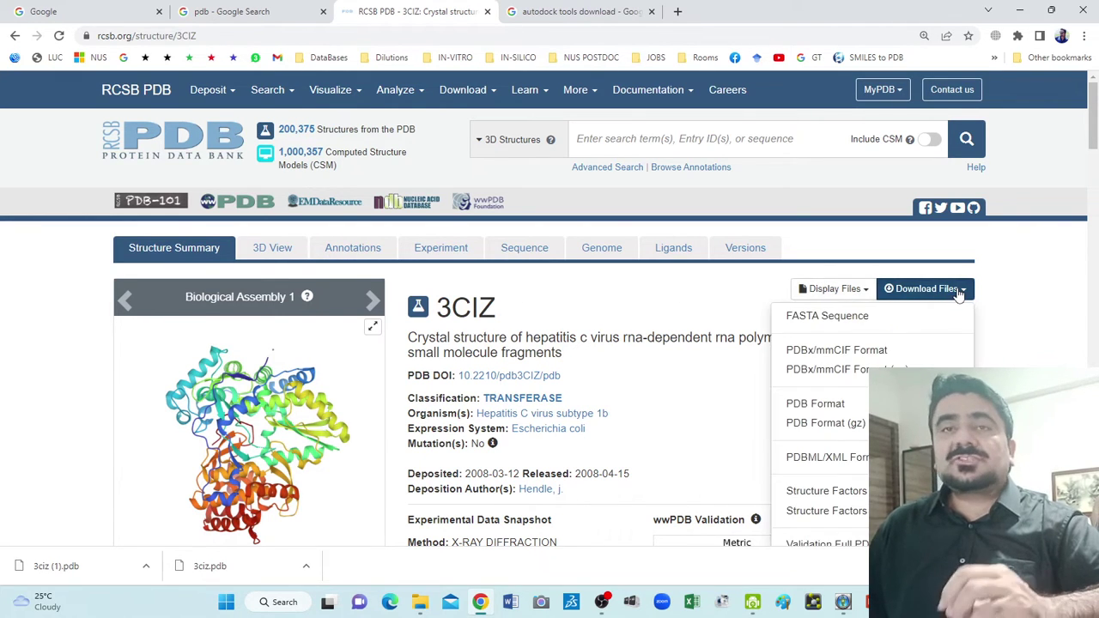
pyautogui.click(841, 403)
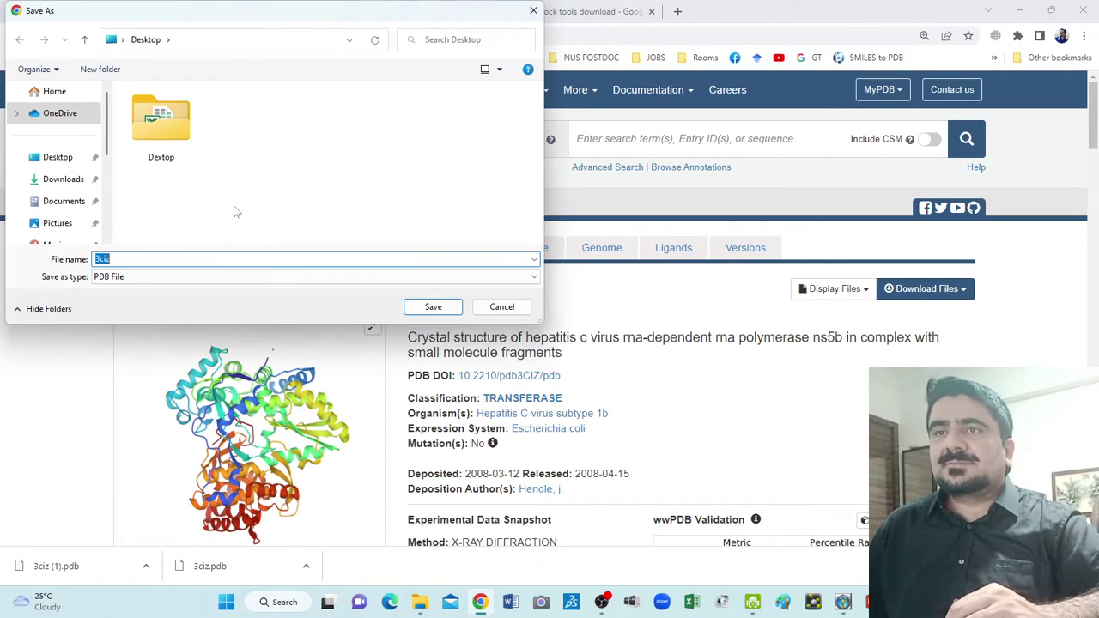
pyautogui.click(60, 158)
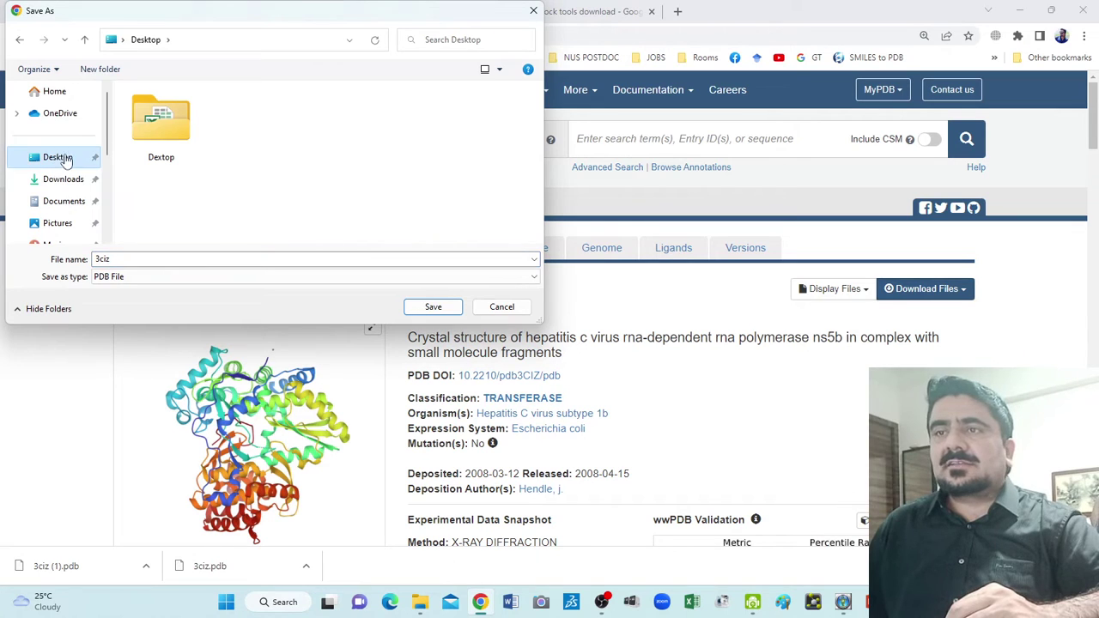
pyautogui.click(433, 307)
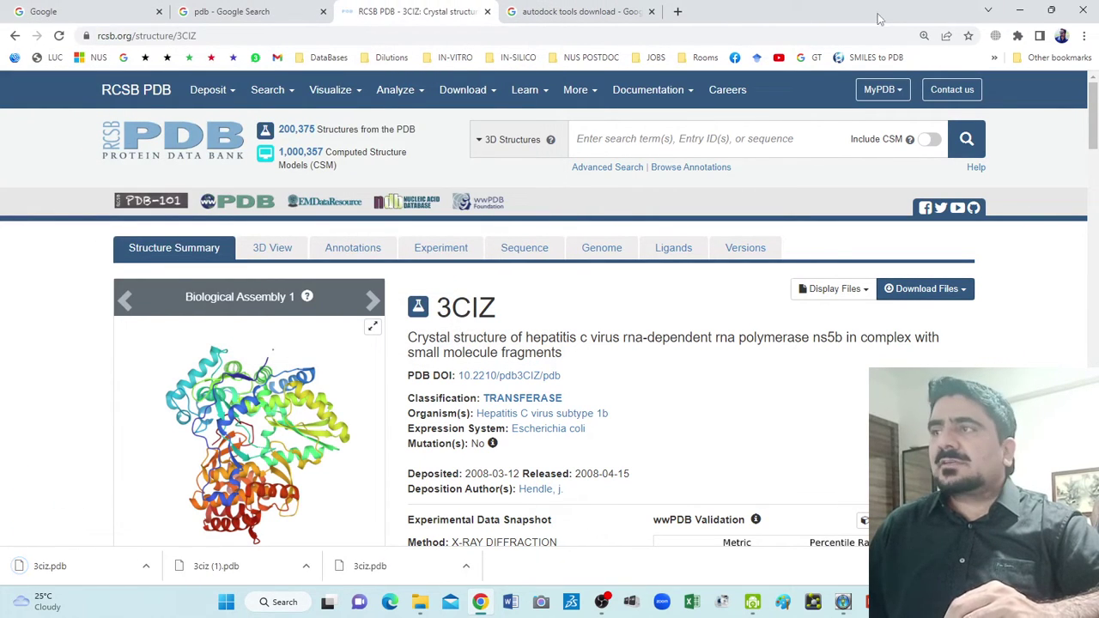
# Minimize Chrome and move the 3ciz.pdb desktop icon around, leaving it back in the corner
pyautogui.click(1021, 10)
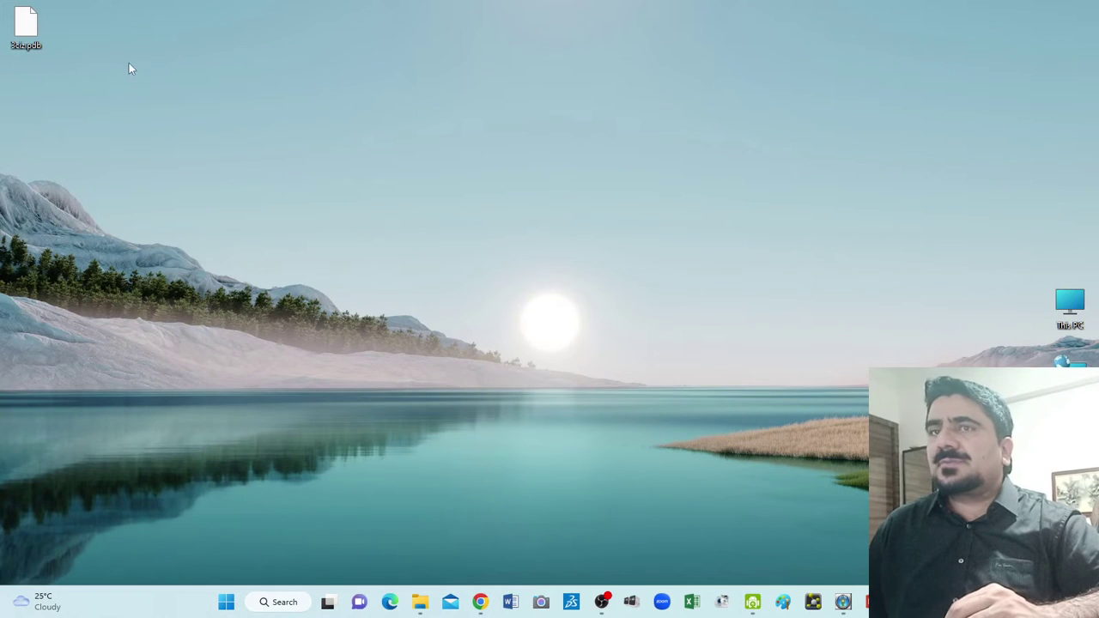
pyautogui.moveTo(26, 24); pyautogui.dragTo(491, 142)
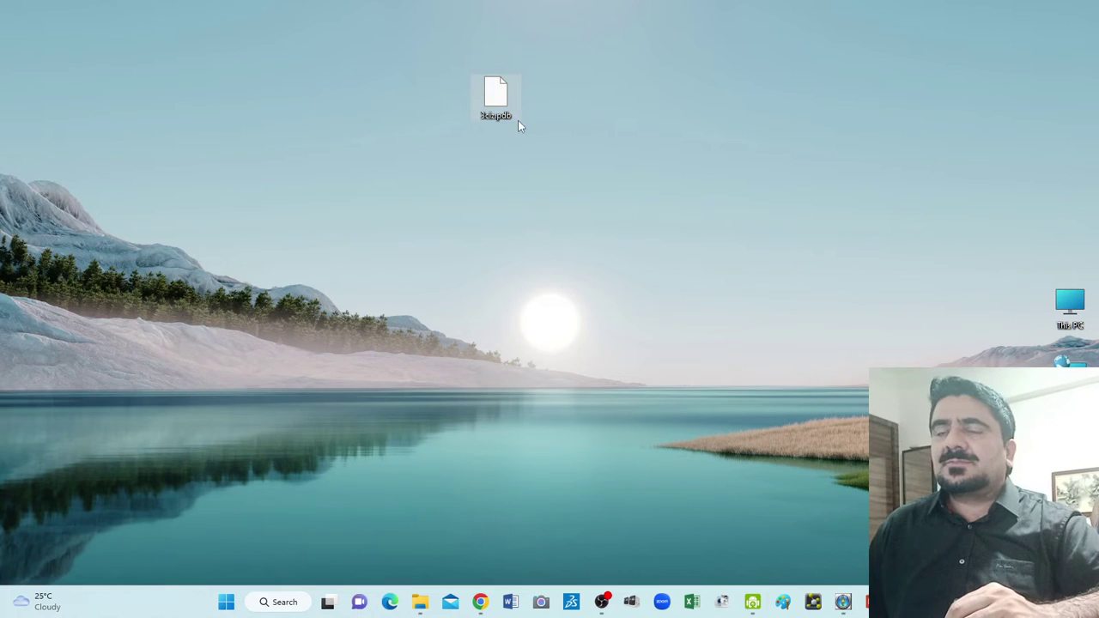
pyautogui.moveTo(514, 77); pyautogui.dragTo(45, 31)
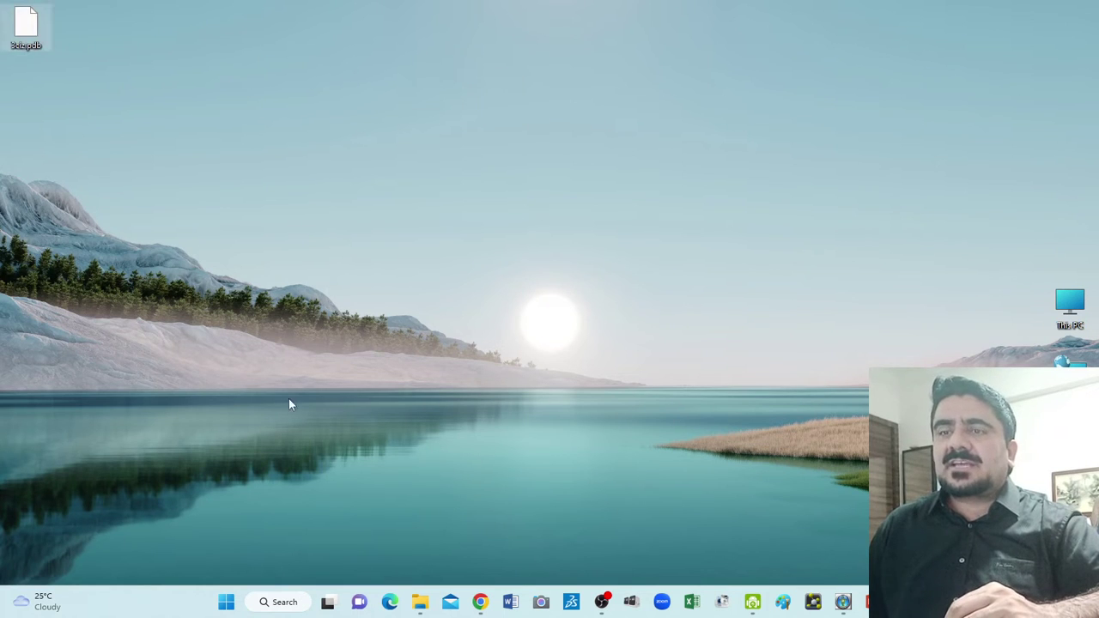
# Launch PyRx from the pinned Start menu apps and maximize its window
pyautogui.click(228, 601)
pyautogui.scroll(-3, 589, 266)
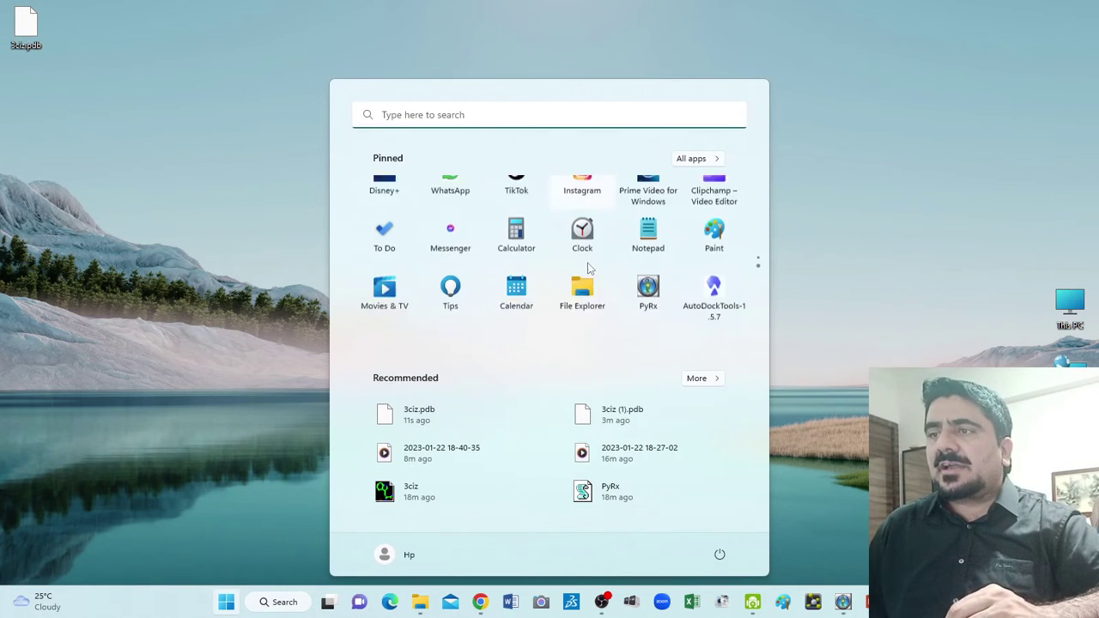
pyautogui.click(650, 255)
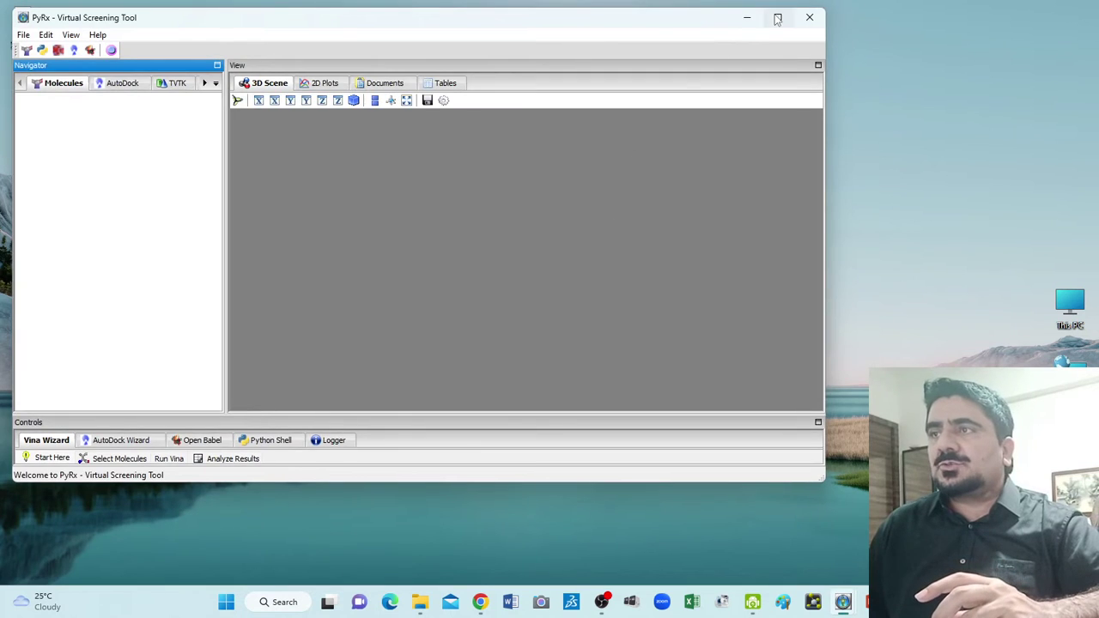
pyautogui.click(776, 16)
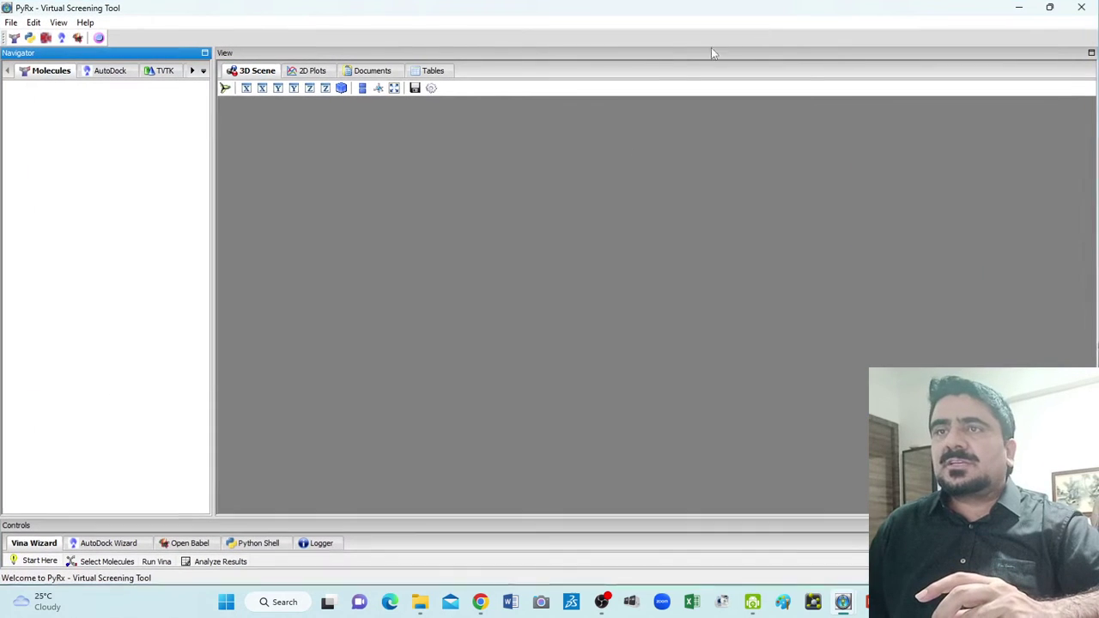
# Load 3ciz.pdb from the Desktop with File > Load Molecule and rotate the two-chain protein
pyautogui.click(12, 22)
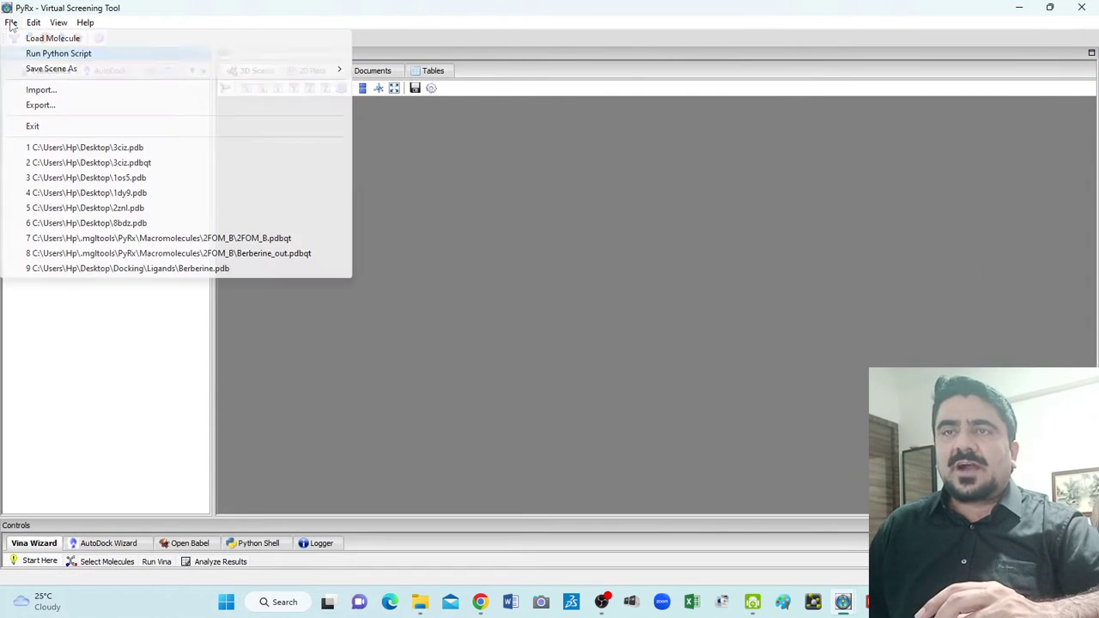
pyautogui.click(63, 41)
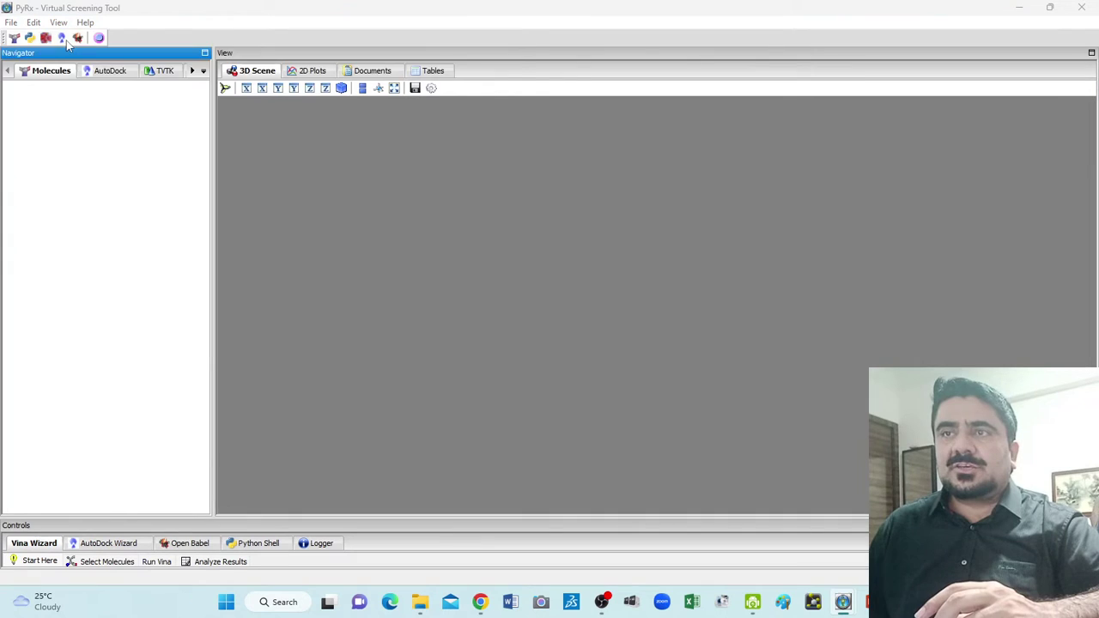
pyautogui.scroll(3, 73, 159)
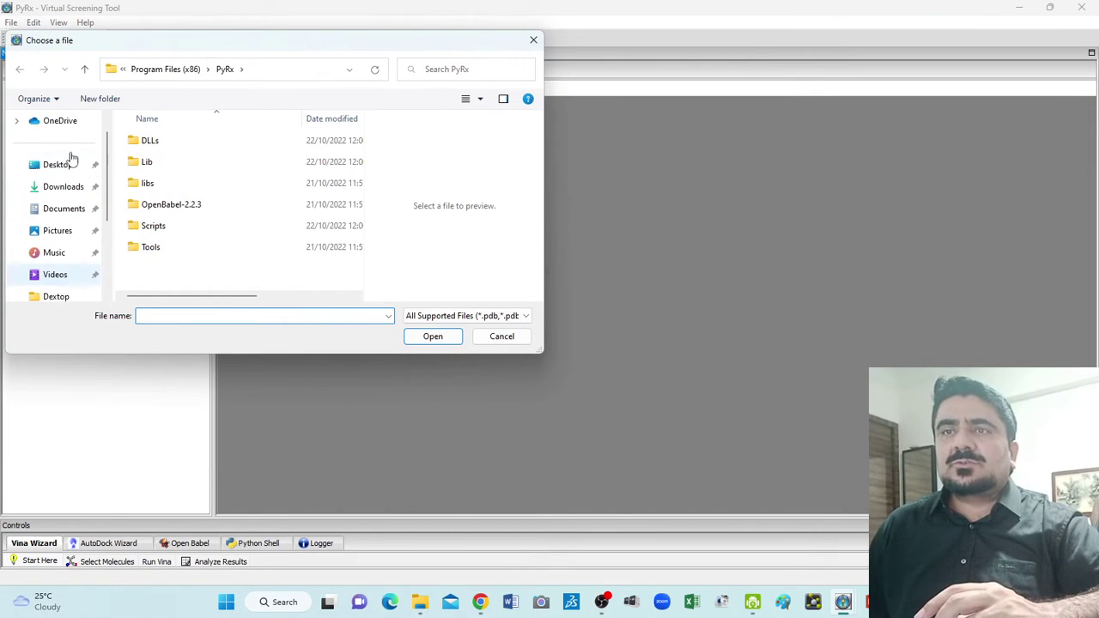
pyautogui.click(60, 164)
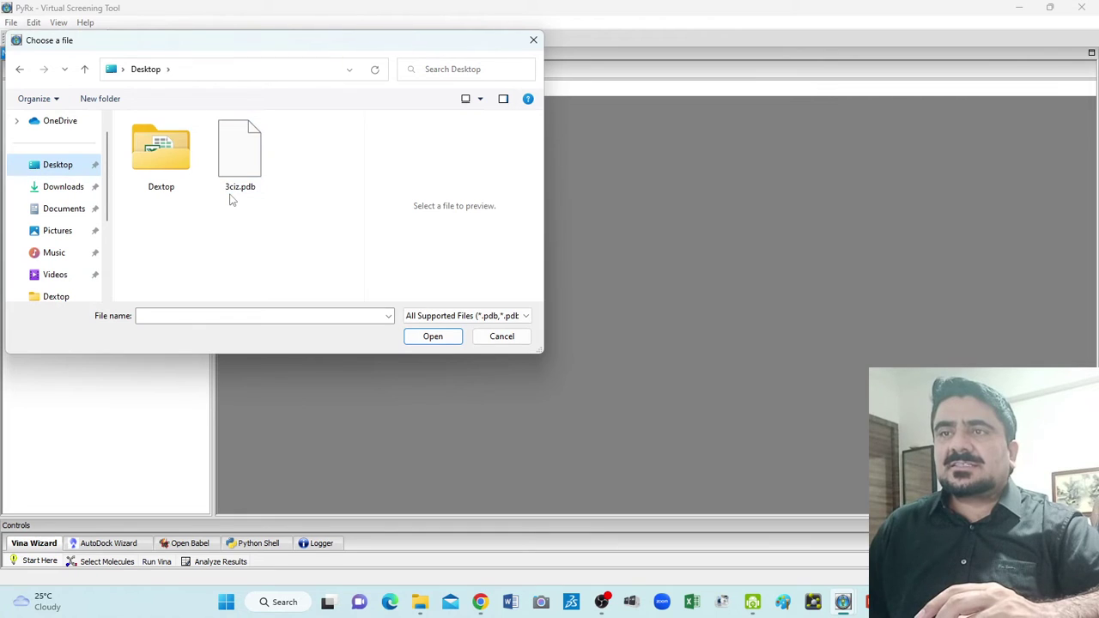
pyautogui.click(247, 168)
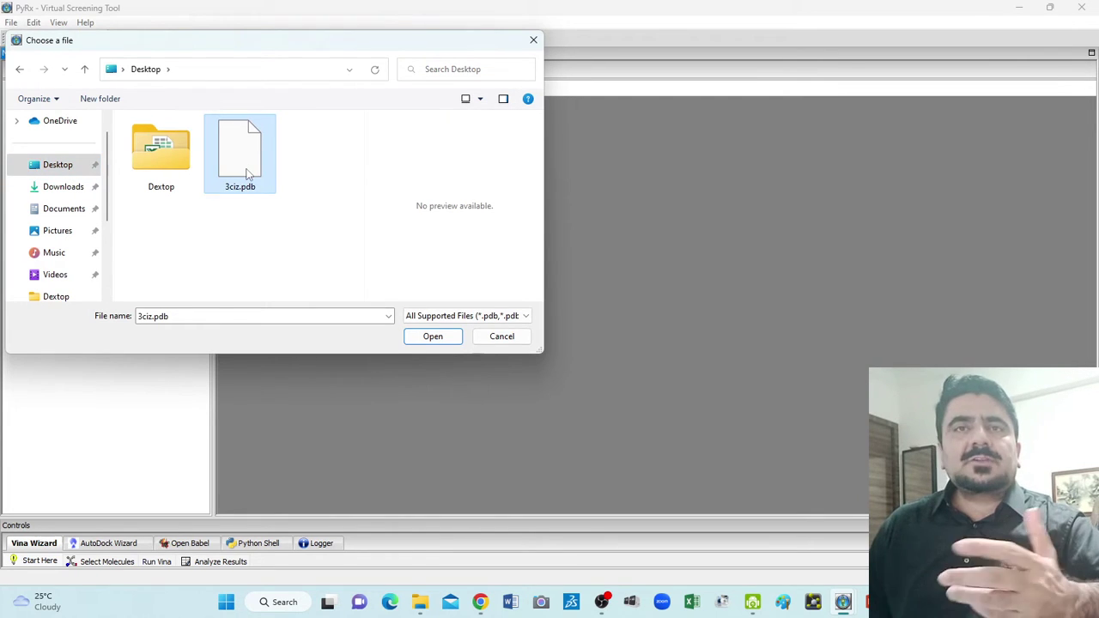
pyautogui.click(450, 336)
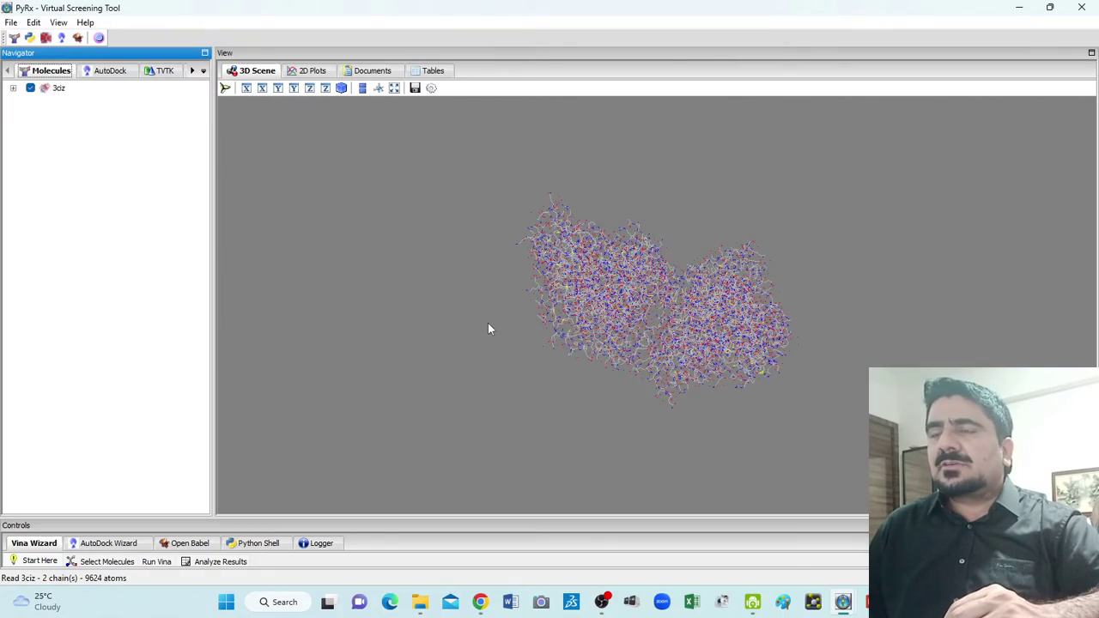
pyautogui.moveTo(526, 333); pyautogui.dragTo(510, 287)
pyautogui.scroll(3, 644, 338)
pyautogui.scroll(-2, 650, 352)
pyautogui.moveTo(650, 352); pyautogui.dragTo(502, 234)
pyautogui.moveTo(517, 277); pyautogui.dragTo(481, 257)
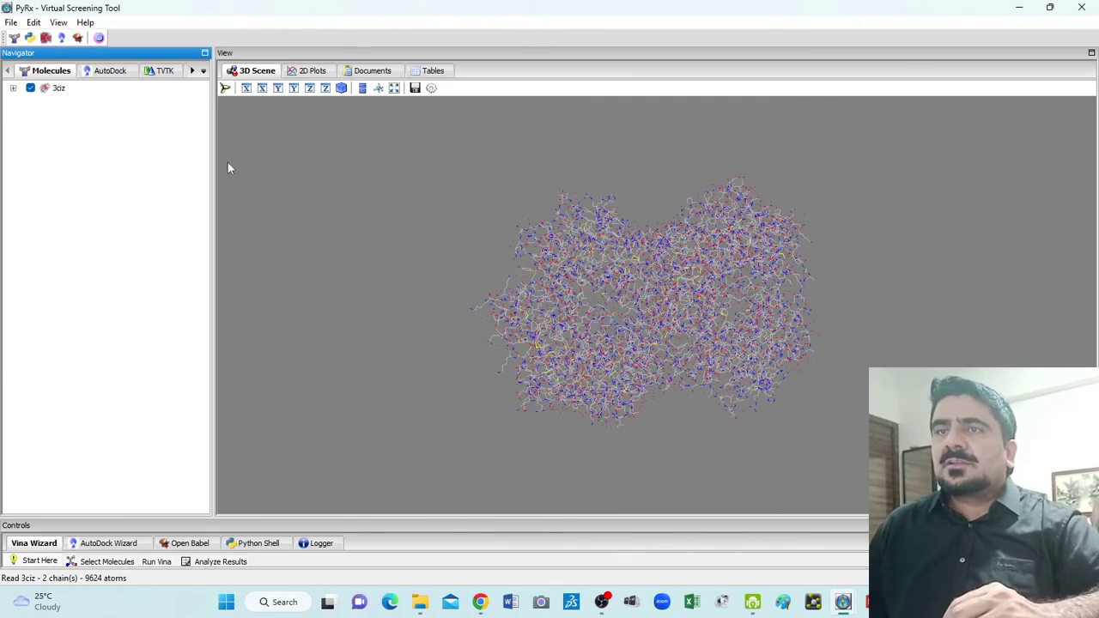
pyautogui.click(13, 89)
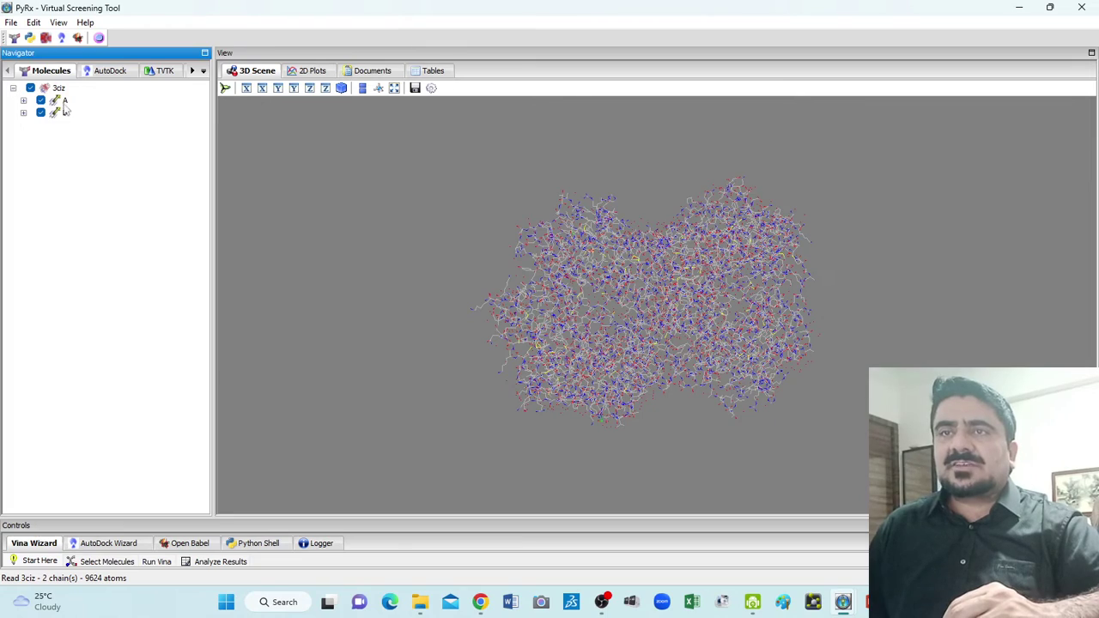
pyautogui.click(14, 89)
pyautogui.moveTo(538, 267); pyautogui.dragTo(518, 325)
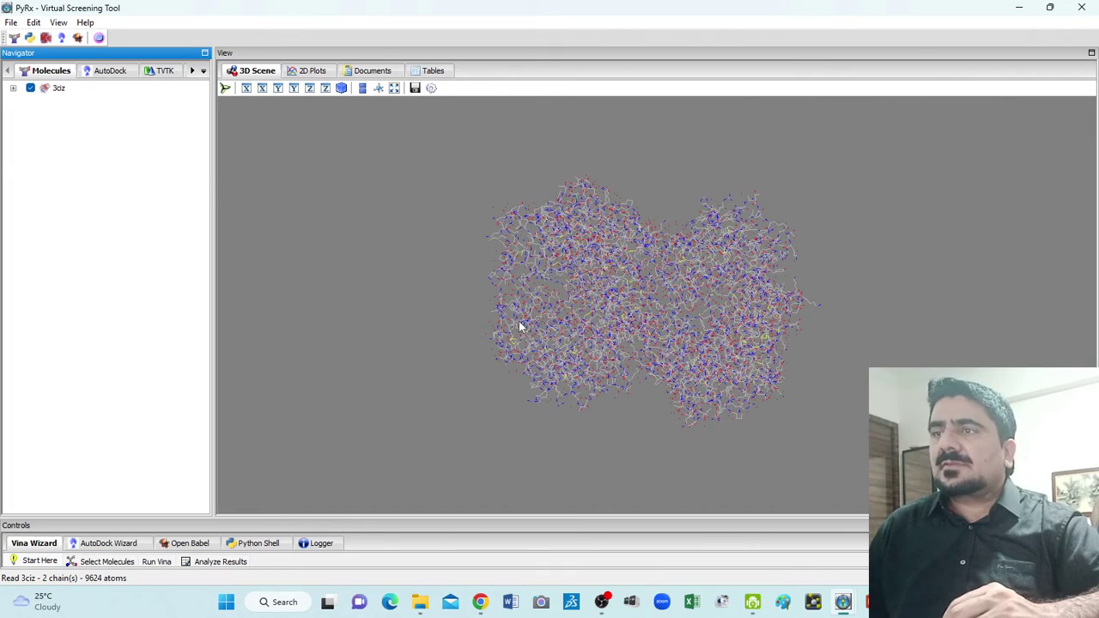
# Try AutoDock > Make Macromolecule on 3ciz with default alternate conformations, then close the error window
pyautogui.rightClick(54, 93)
pyautogui.moveTo(79, 116)
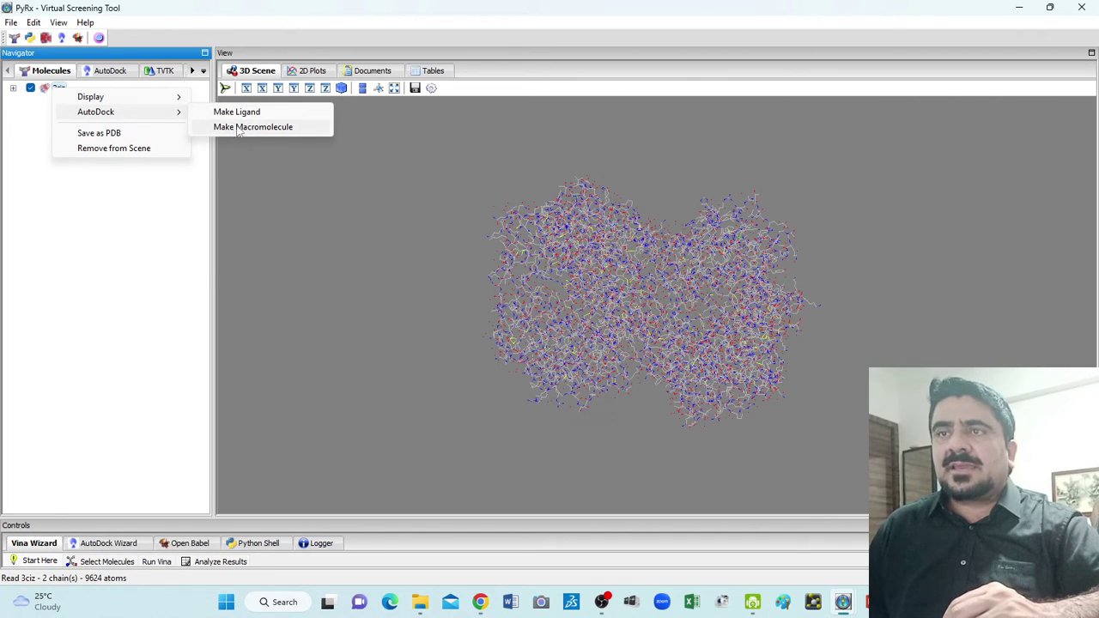
pyautogui.click(269, 127)
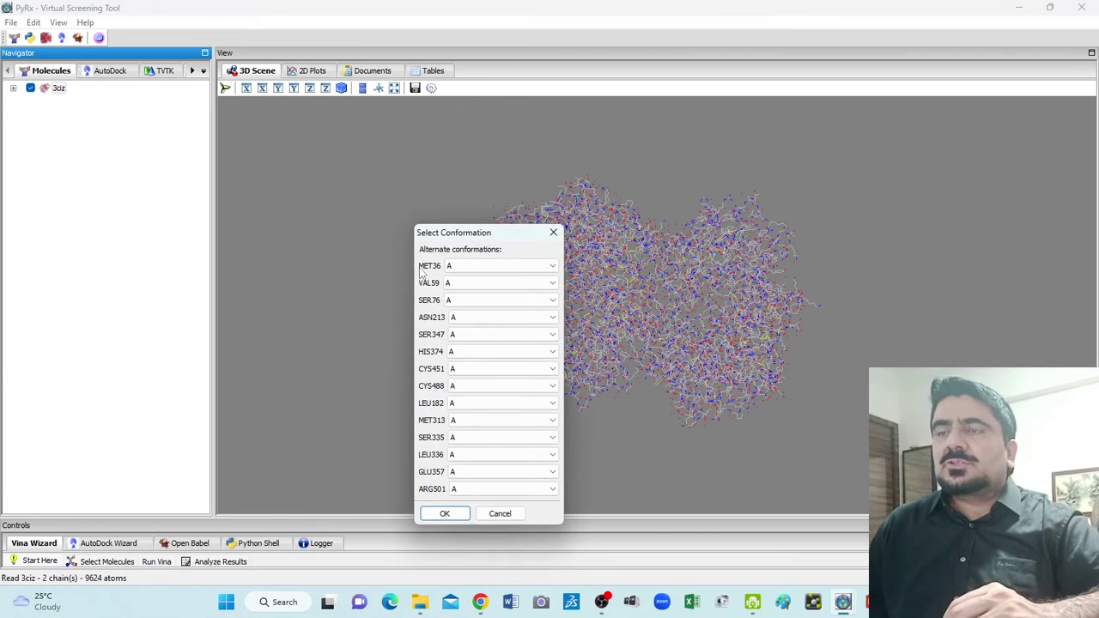
pyautogui.click(445, 513)
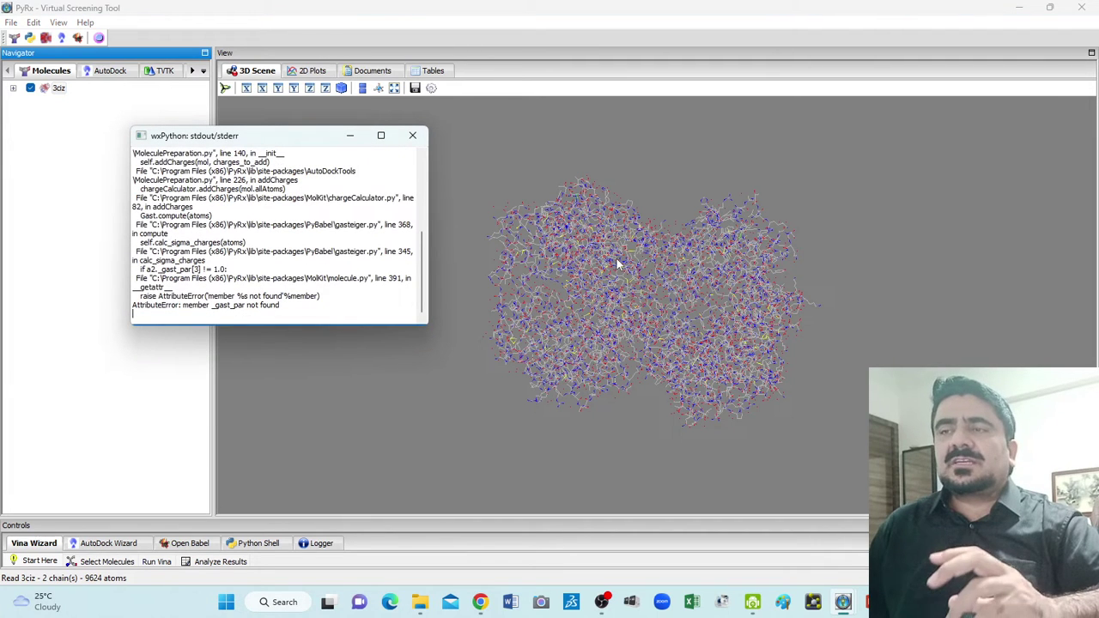
pyautogui.click(414, 135)
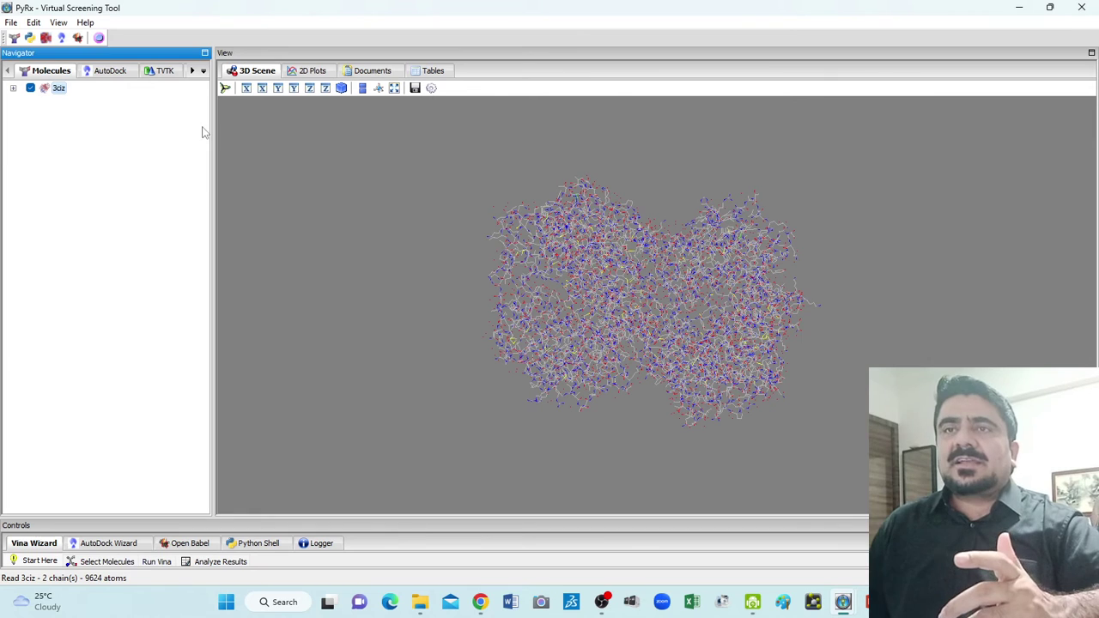
# Remove 3ciz from the PyRx scene and close PyRx
pyautogui.rightClick(49, 91)
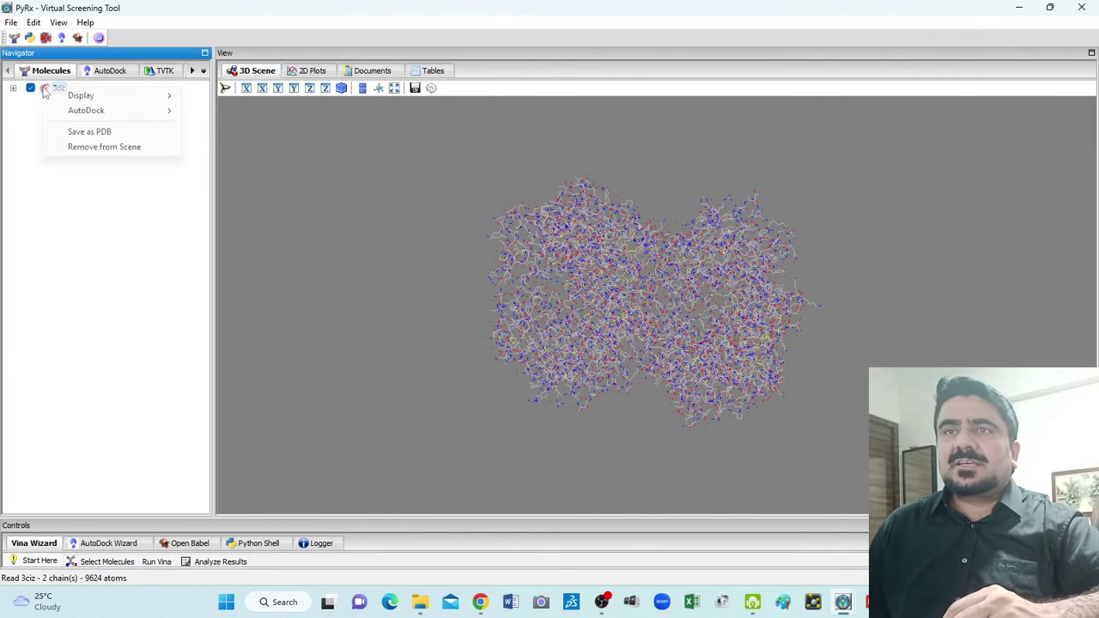
pyautogui.click(93, 146)
pyautogui.click(1081, 7)
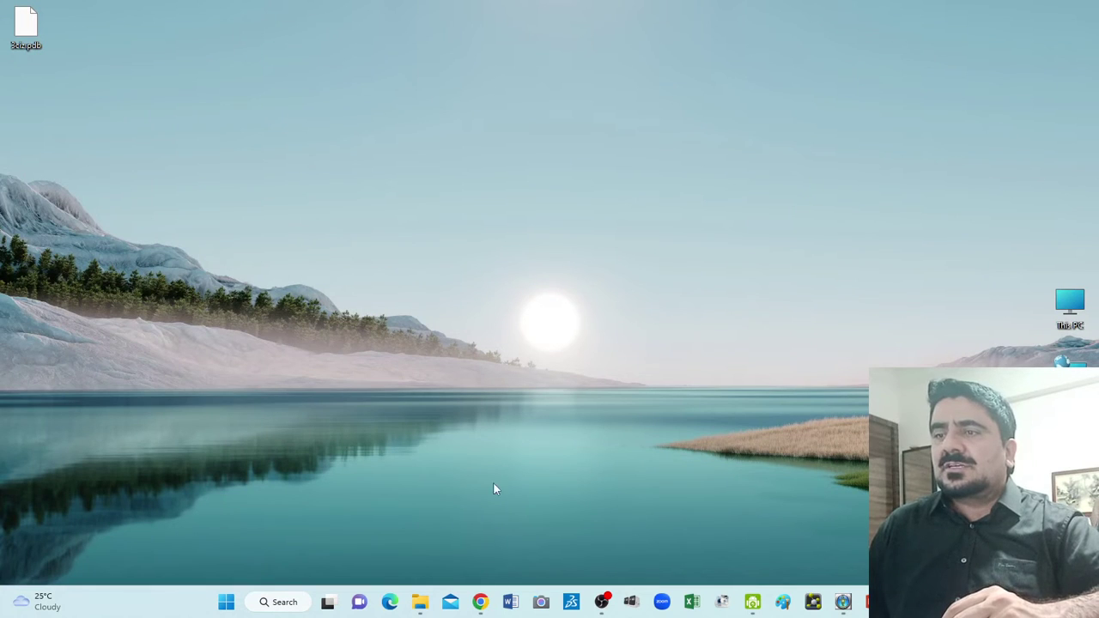
# Launch AutoDockTools-1.5.7 from the Start menu's pinned apps and maximize its window
pyautogui.click(226, 601)
pyautogui.scroll(-1, 601, 243)
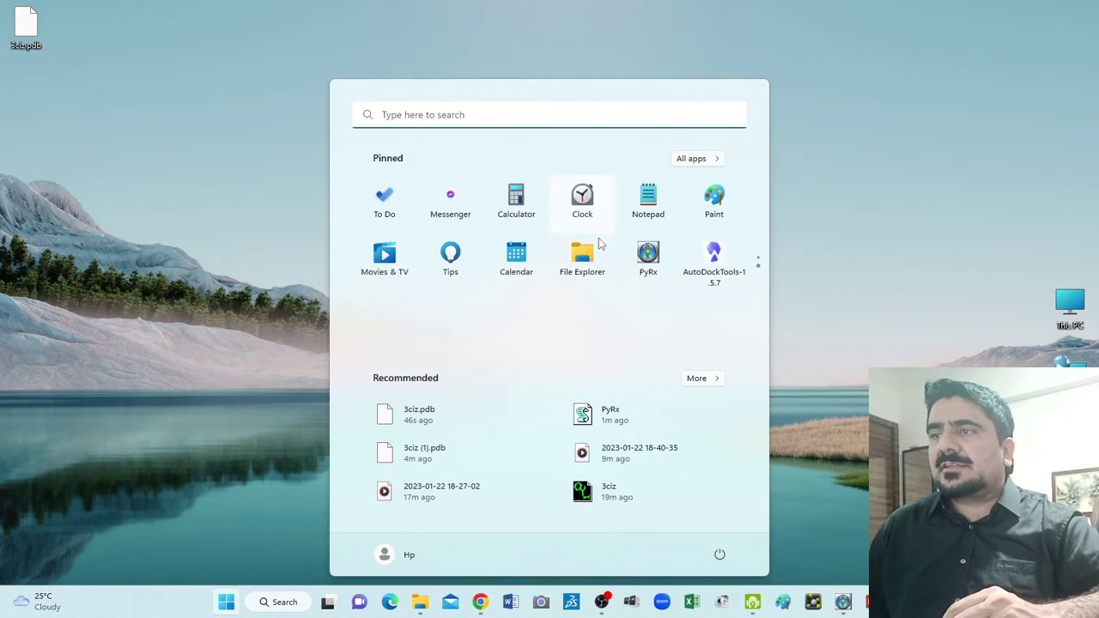
pyautogui.click(712, 257)
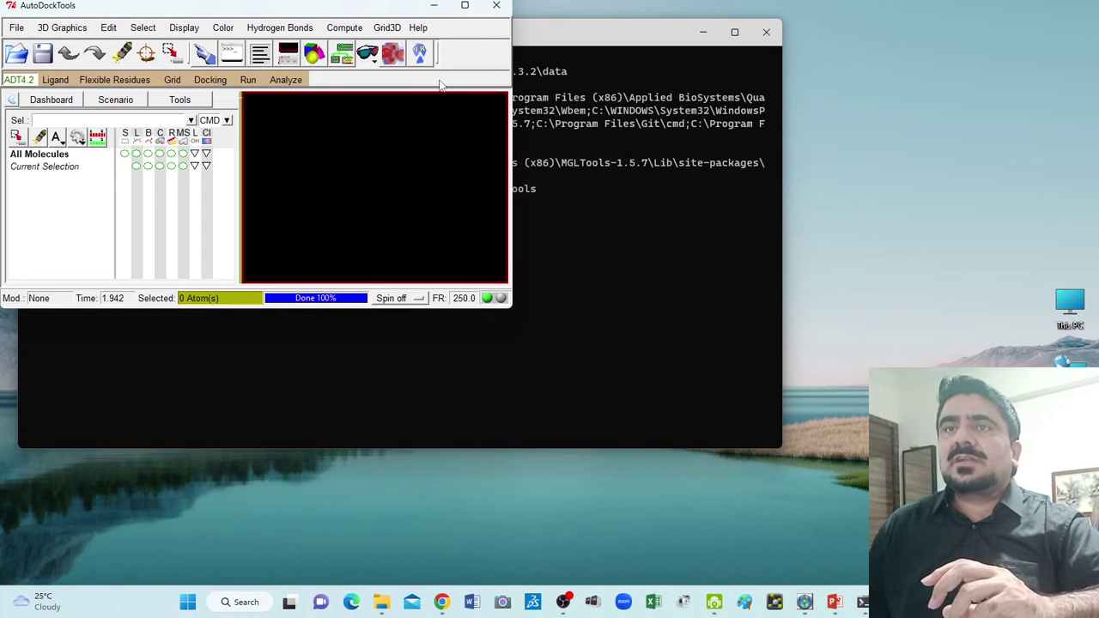
pyautogui.click(464, 5)
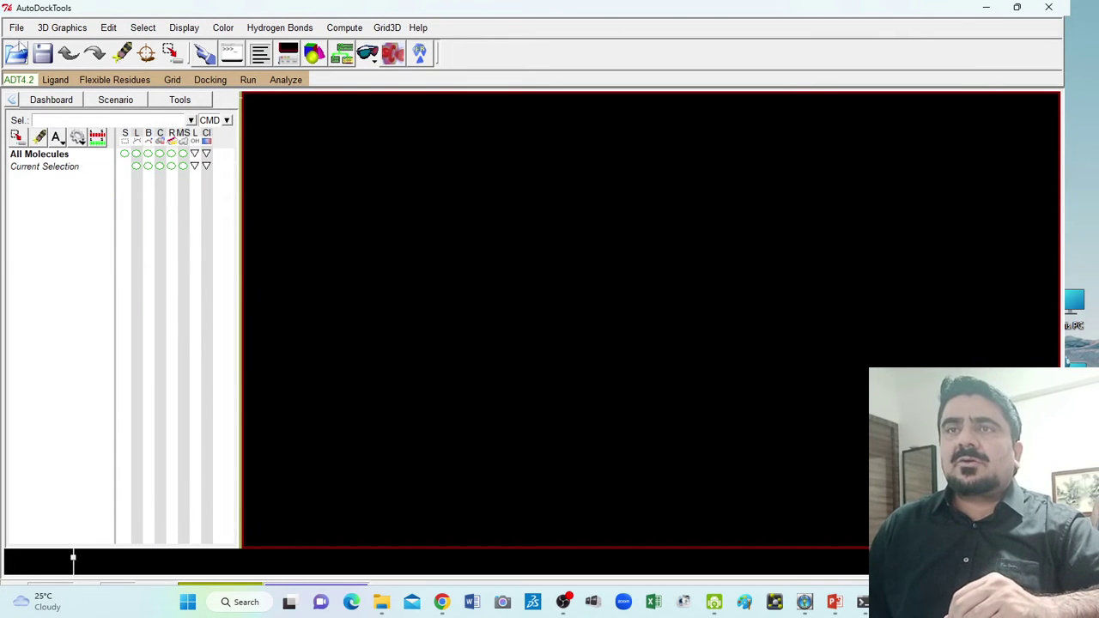
# Open 3ciz.pdb from the Desktop through File > Read Molecule
pyautogui.click(17, 29)
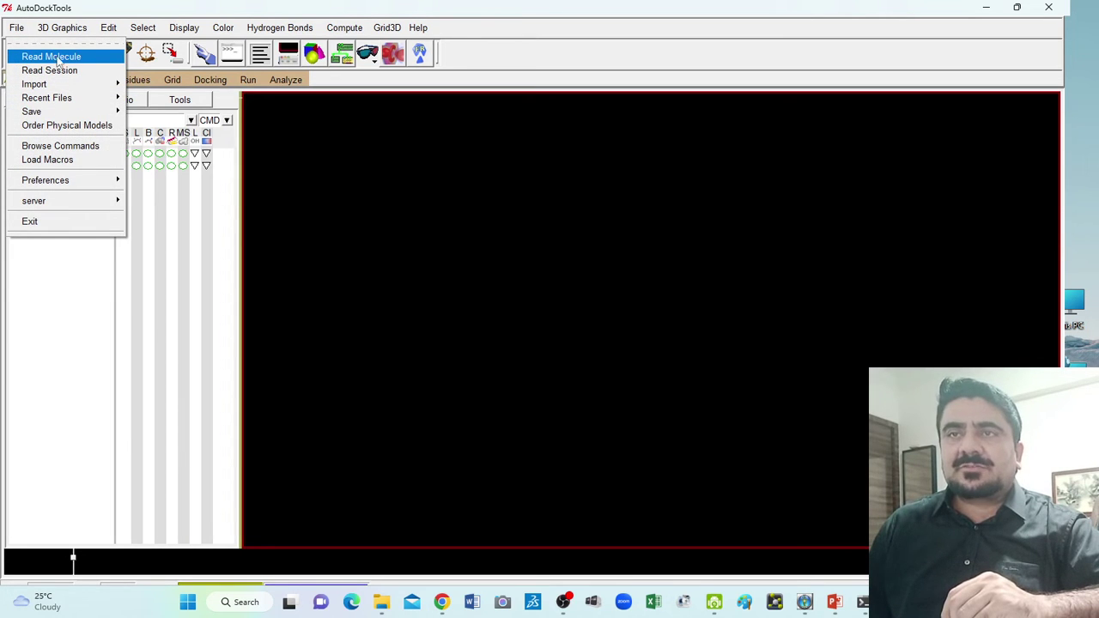
pyautogui.click(89, 59)
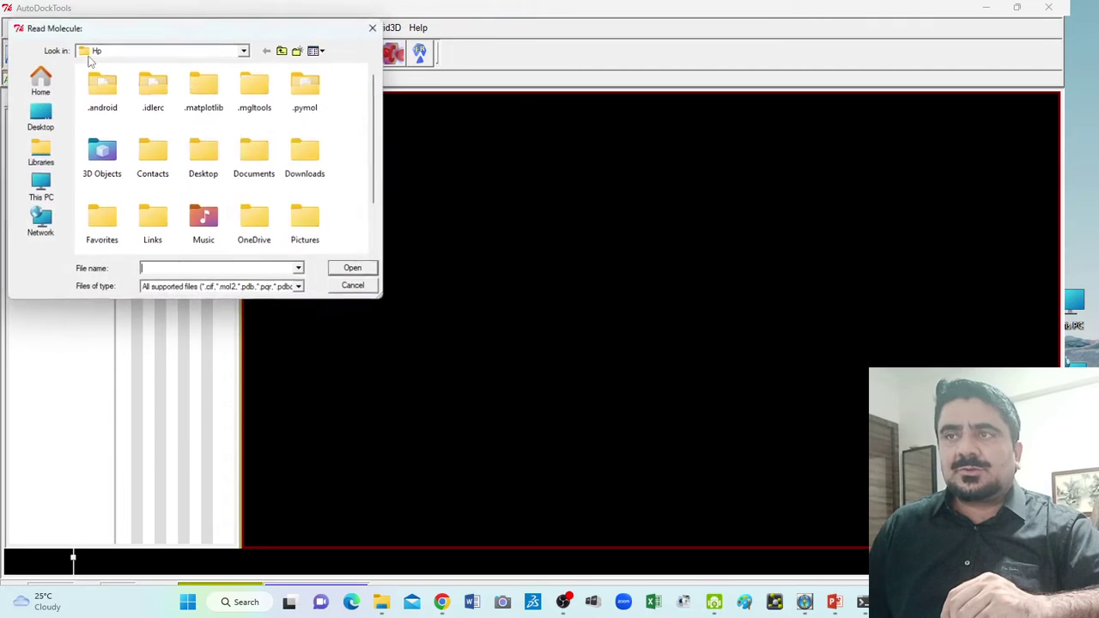
pyautogui.click(43, 120)
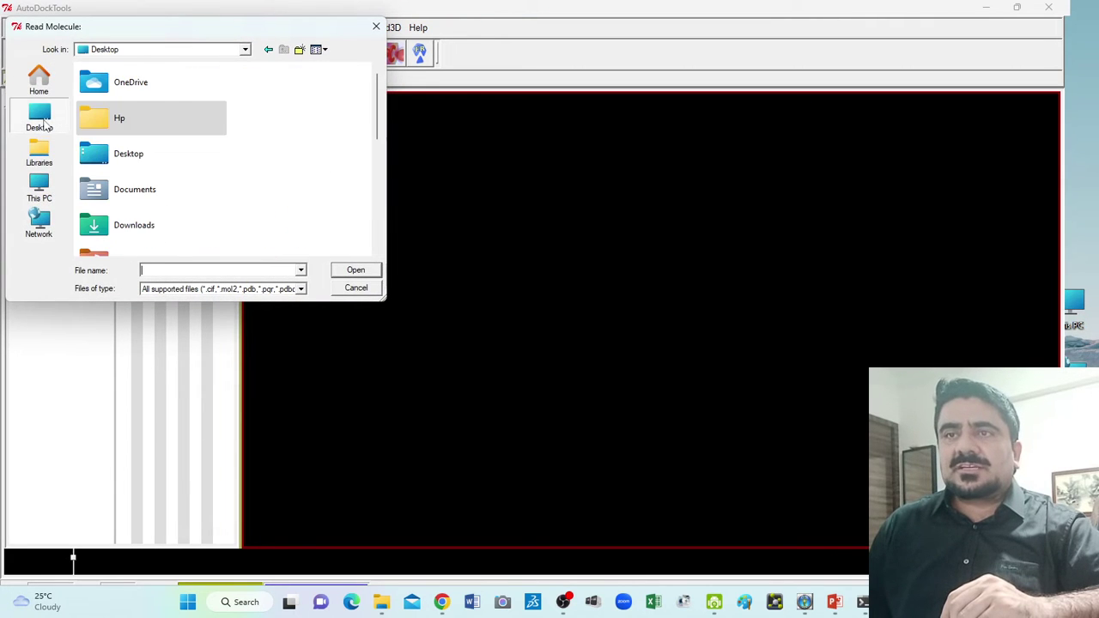
pyautogui.scroll(-5, 316, 157)
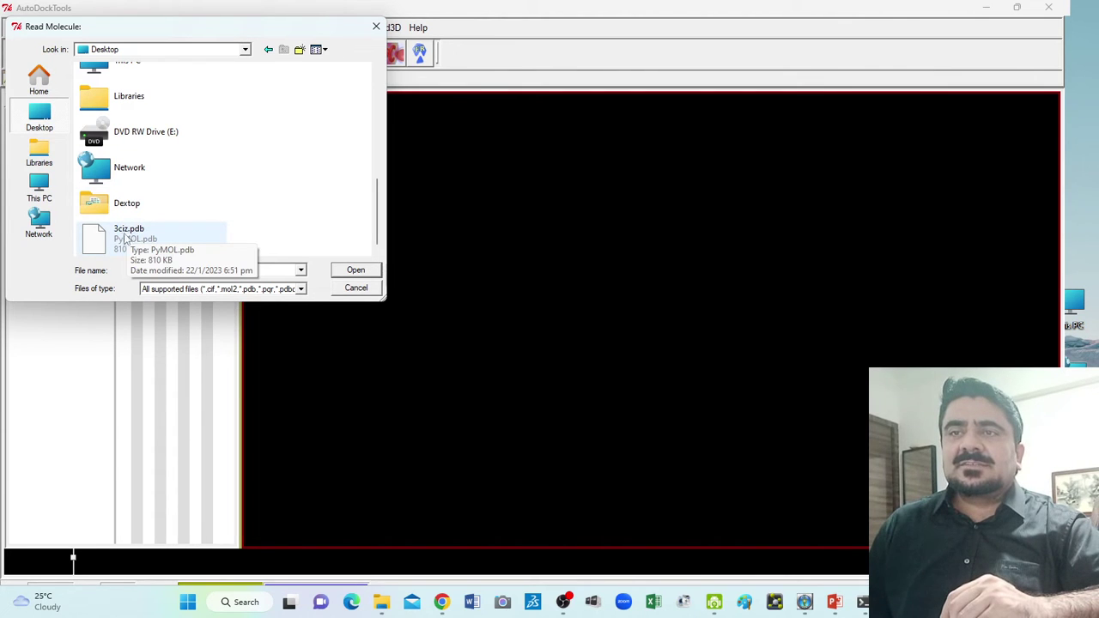
pyautogui.click(124, 239)
pyautogui.click(354, 273)
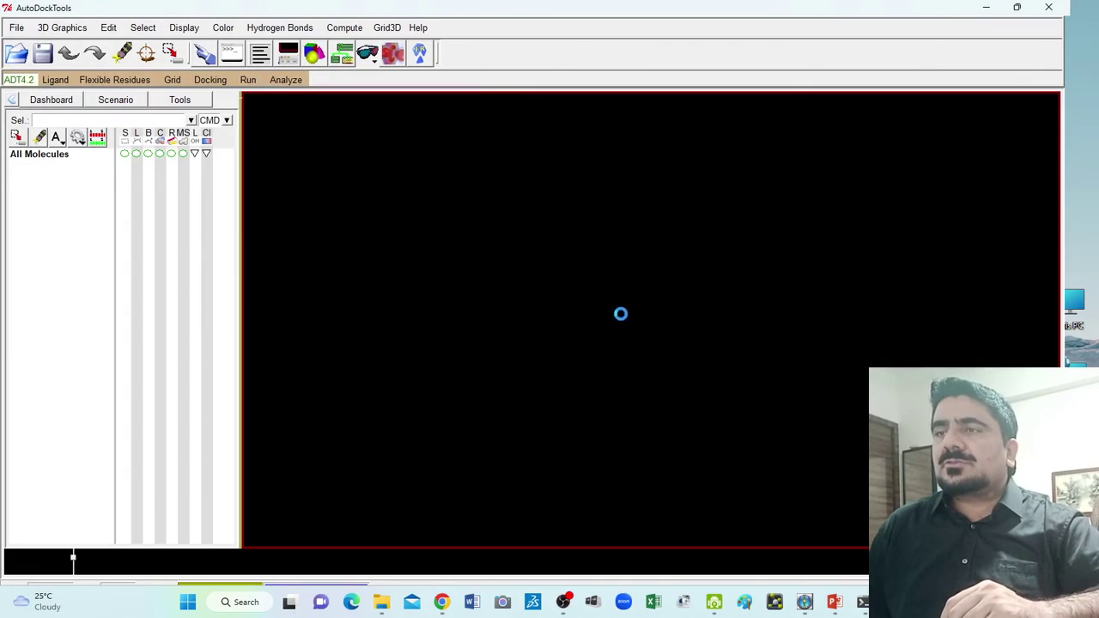
# Rotate the 3ciz protein to show both lobes, then remove all waters with Edit > Delete Water
pyautogui.moveTo(676, 226); pyautogui.dragTo(770, 352)
pyautogui.scroll(2, 652, 343)
pyautogui.moveTo(406, 272); pyautogui.dragTo(594, 276)
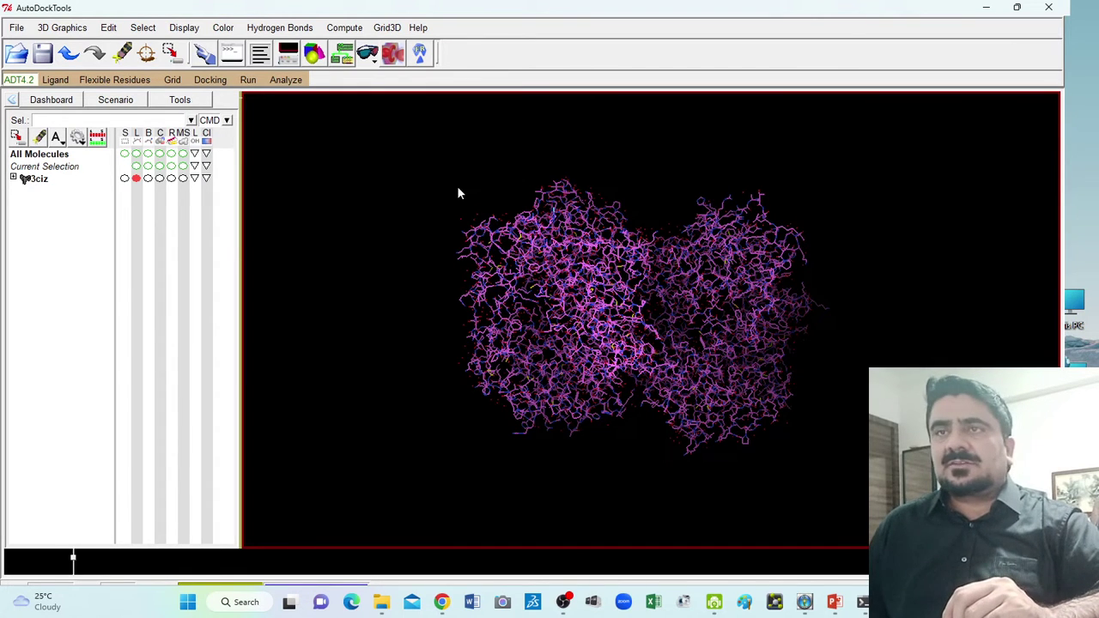
pyautogui.click(108, 28)
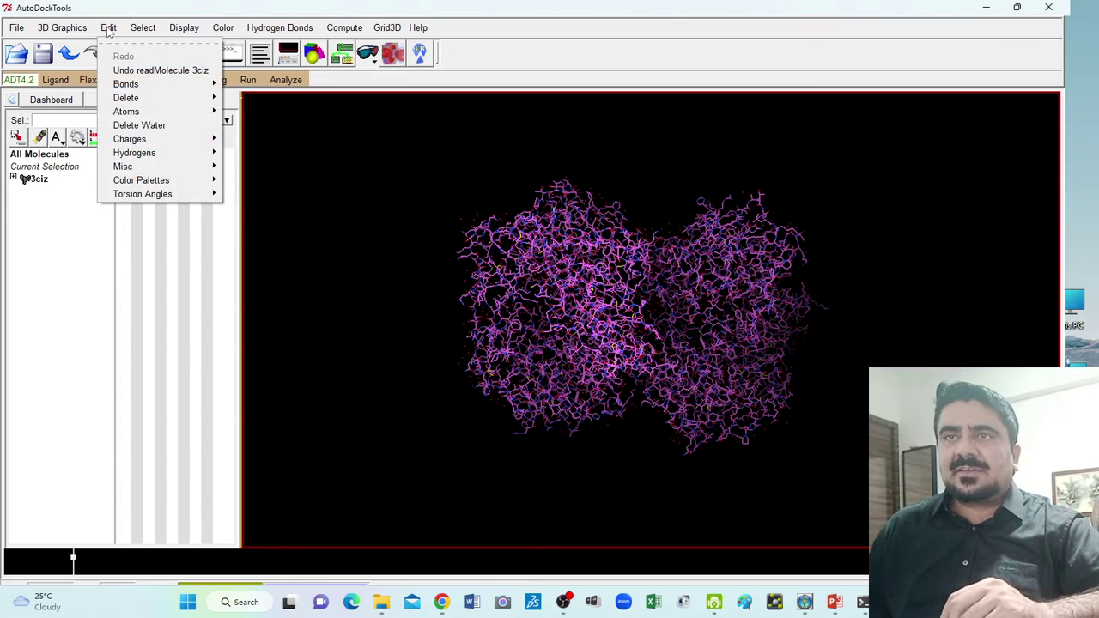
pyautogui.click(169, 126)
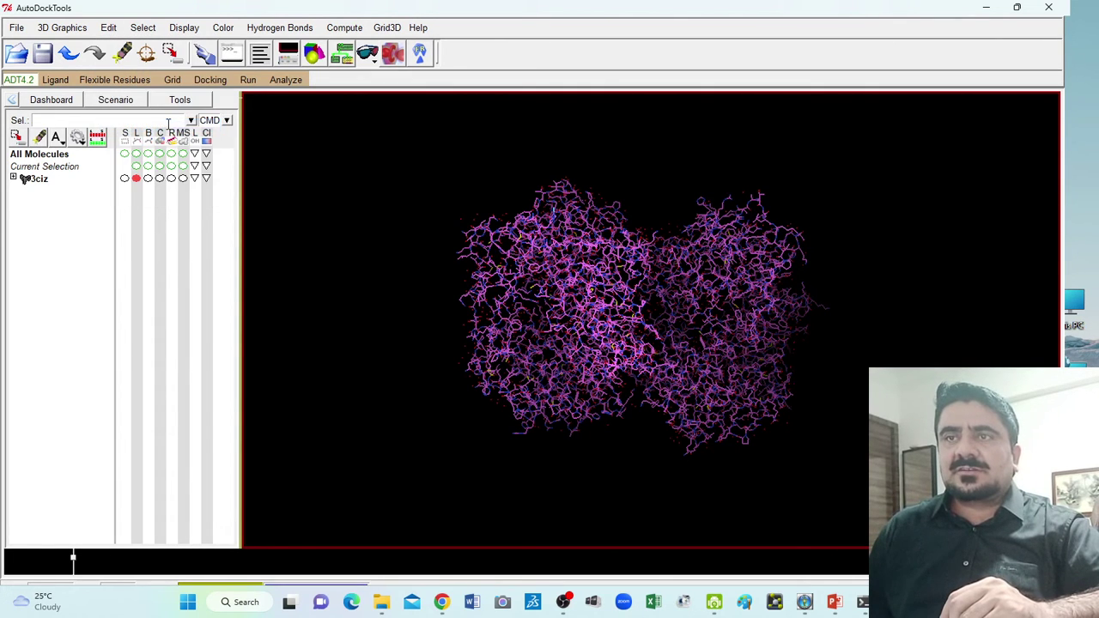
pyautogui.click(109, 28)
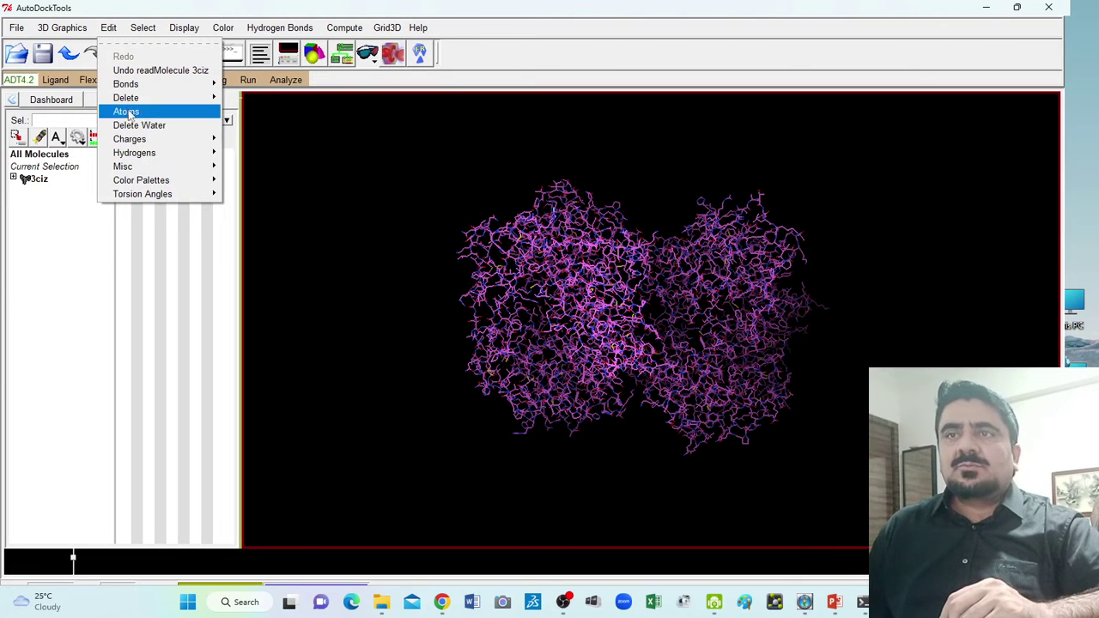
pyautogui.moveTo(157, 158)
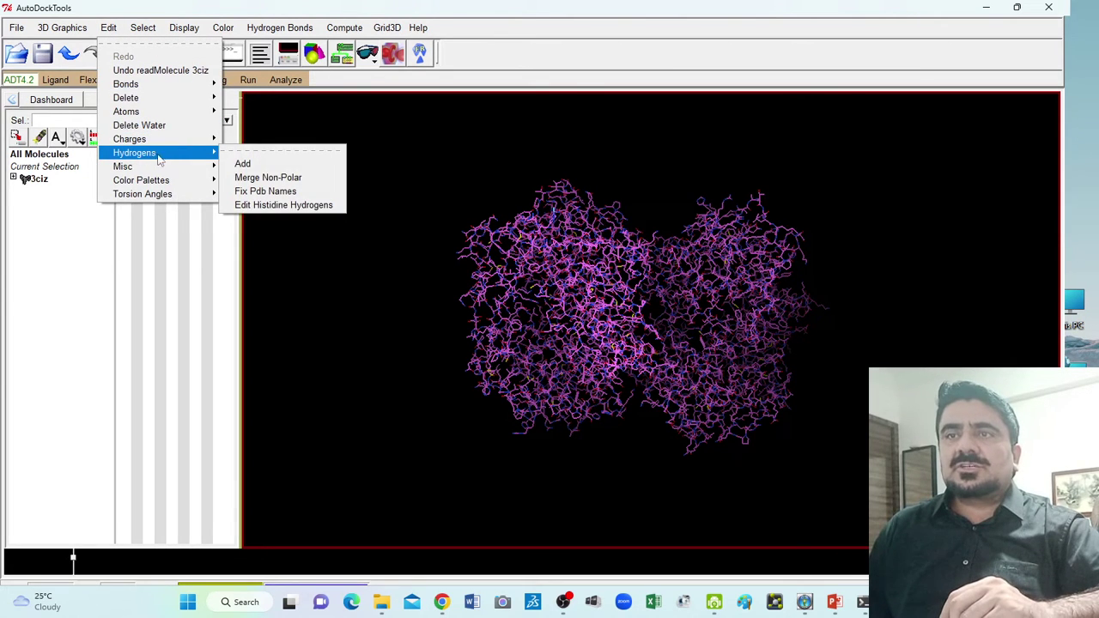
# Add Polar Only hydrogens with noBondOrder to 3ciz, then rotate to inspect them
pyautogui.click(266, 163)
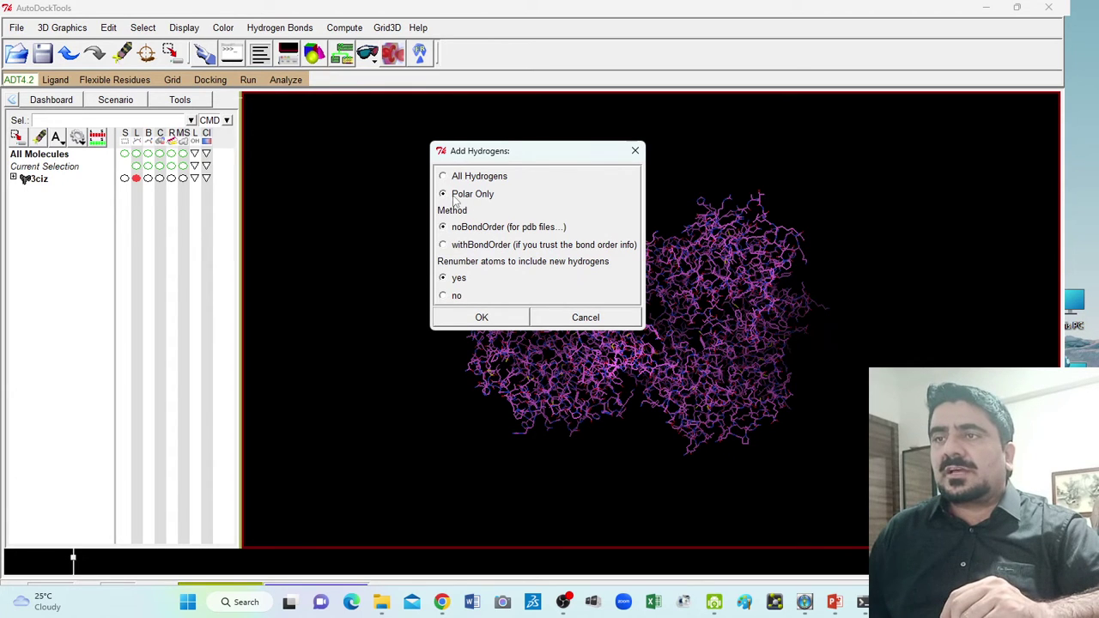
pyautogui.click(480, 317)
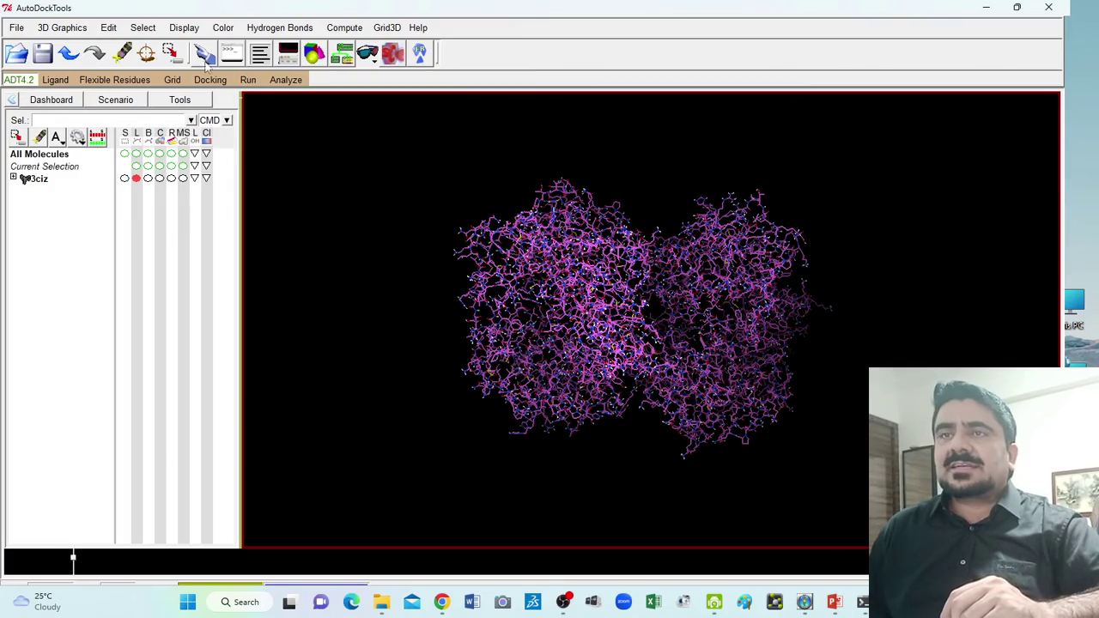
pyautogui.moveTo(520, 267); pyautogui.dragTo(616, 317)
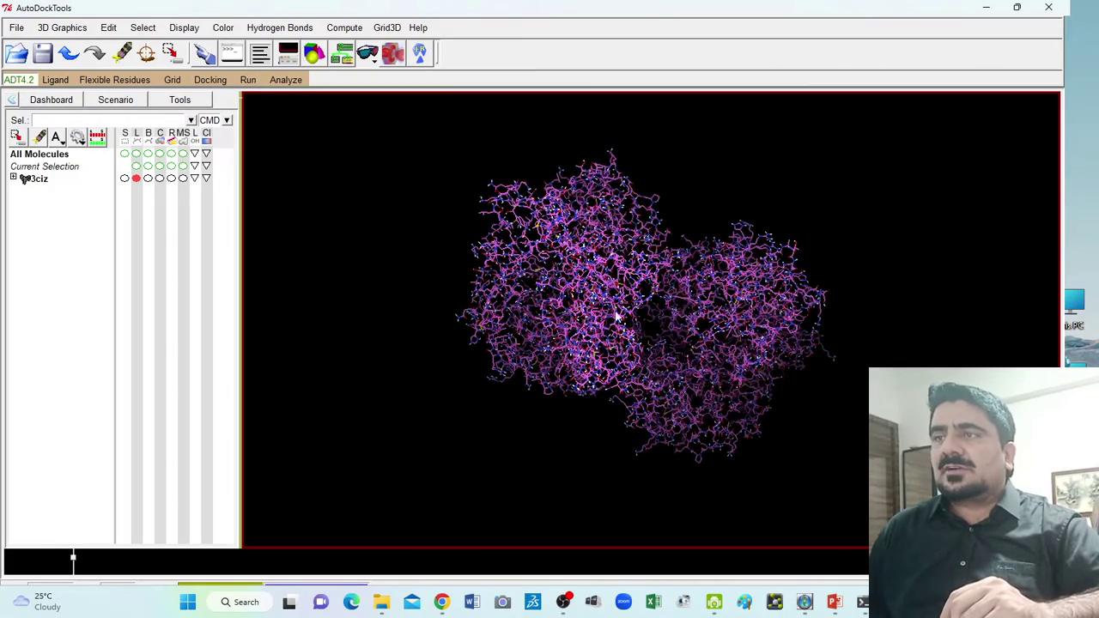
# Add Kollman charges to 3ciz and acknowledge the 46.689 total-charge message
pyautogui.moveTo(712, 210); pyautogui.dragTo(629, 164)
pyautogui.moveTo(626, 306); pyautogui.dragTo(641, 248)
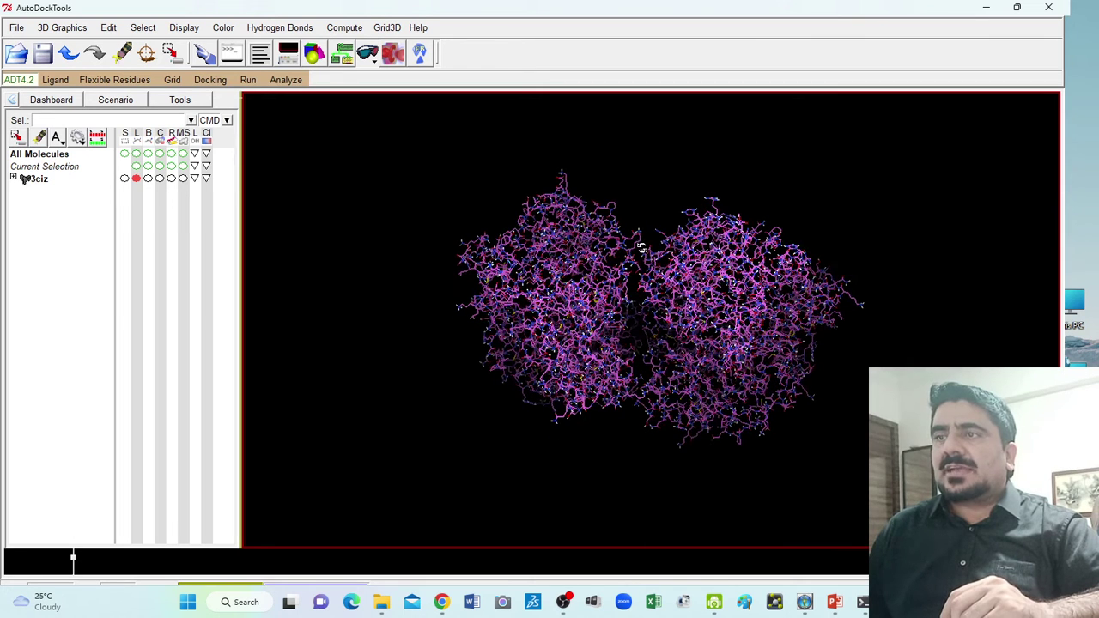
pyautogui.click(109, 28)
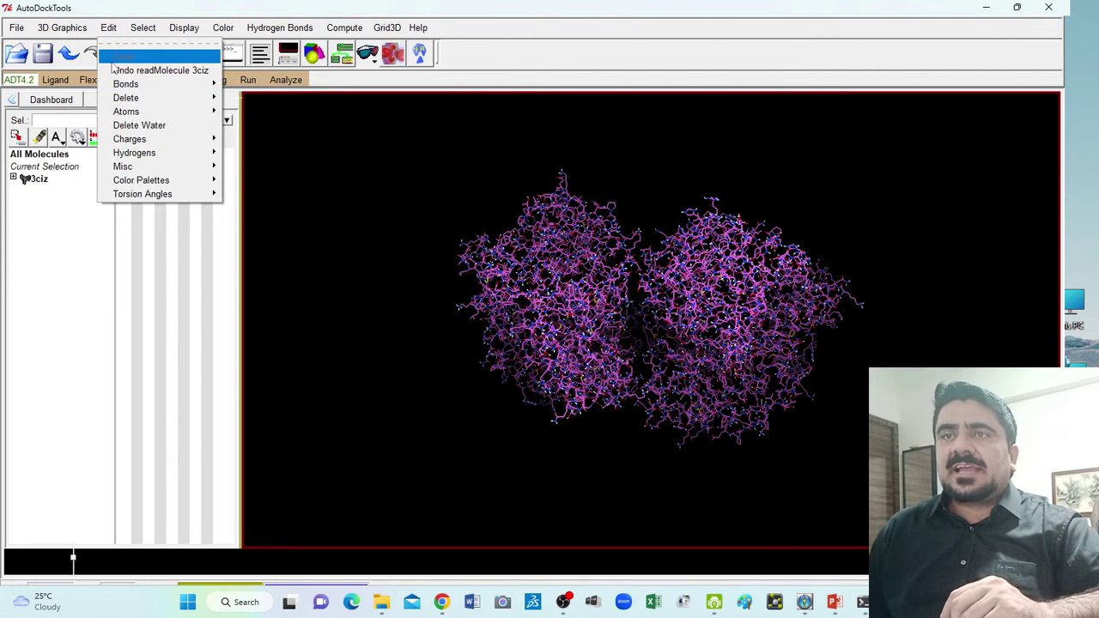
pyautogui.moveTo(151, 142)
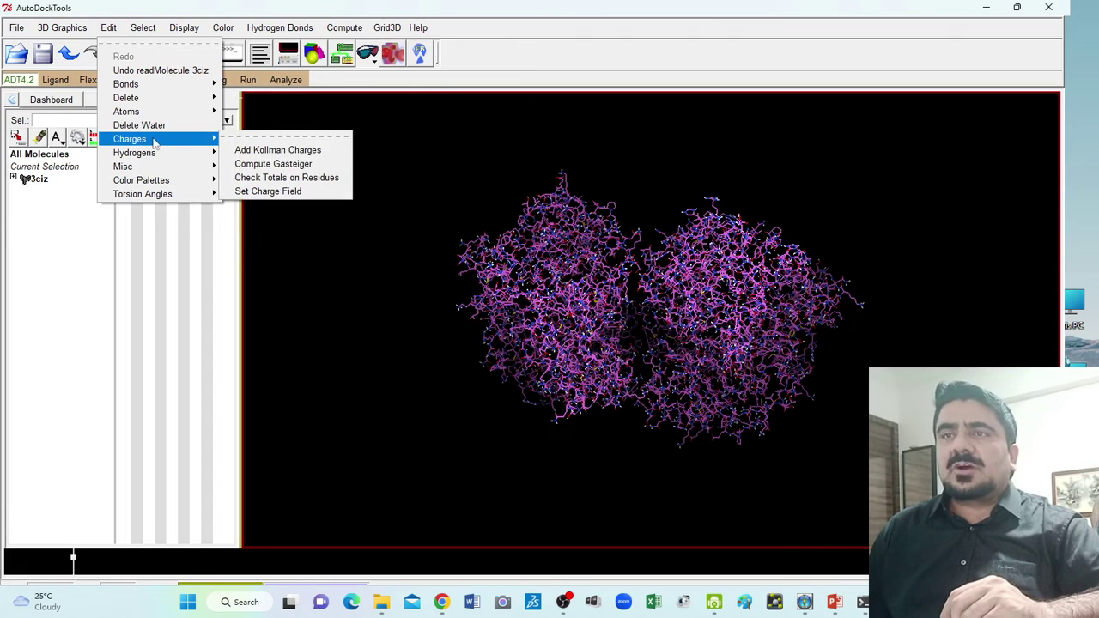
pyautogui.click(309, 152)
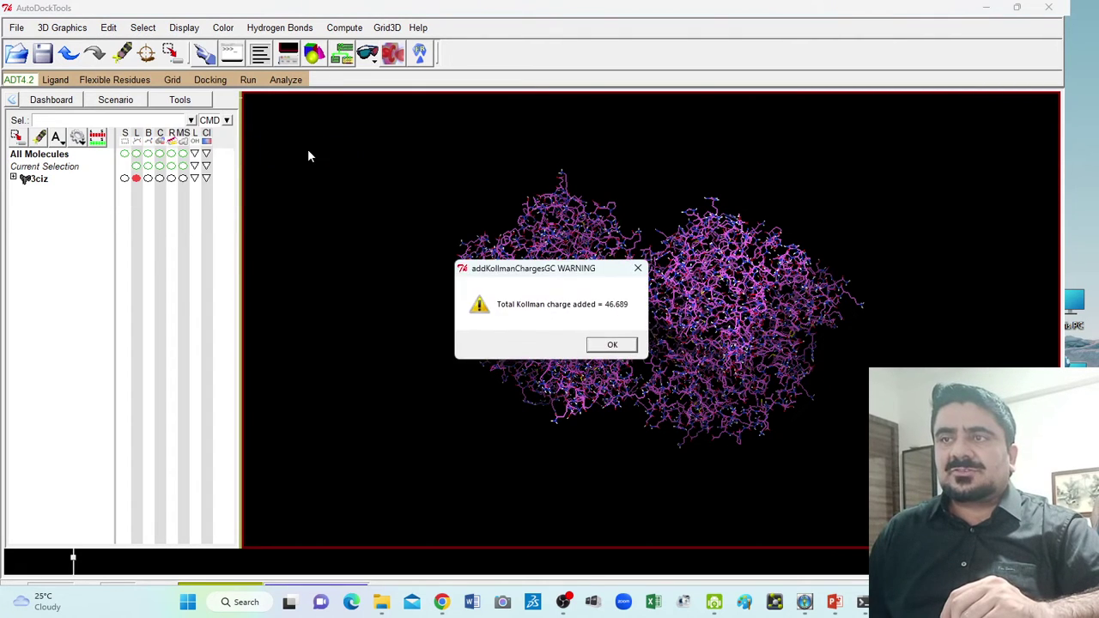
pyautogui.click(620, 345)
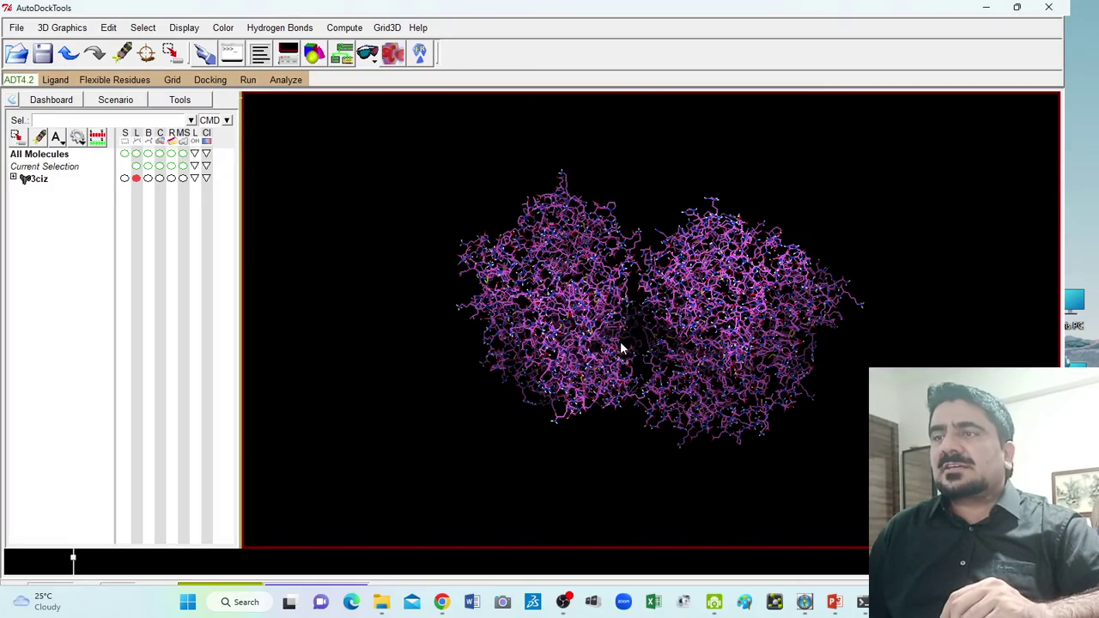
pyautogui.moveTo(740, 313); pyautogui.dragTo(471, 311)
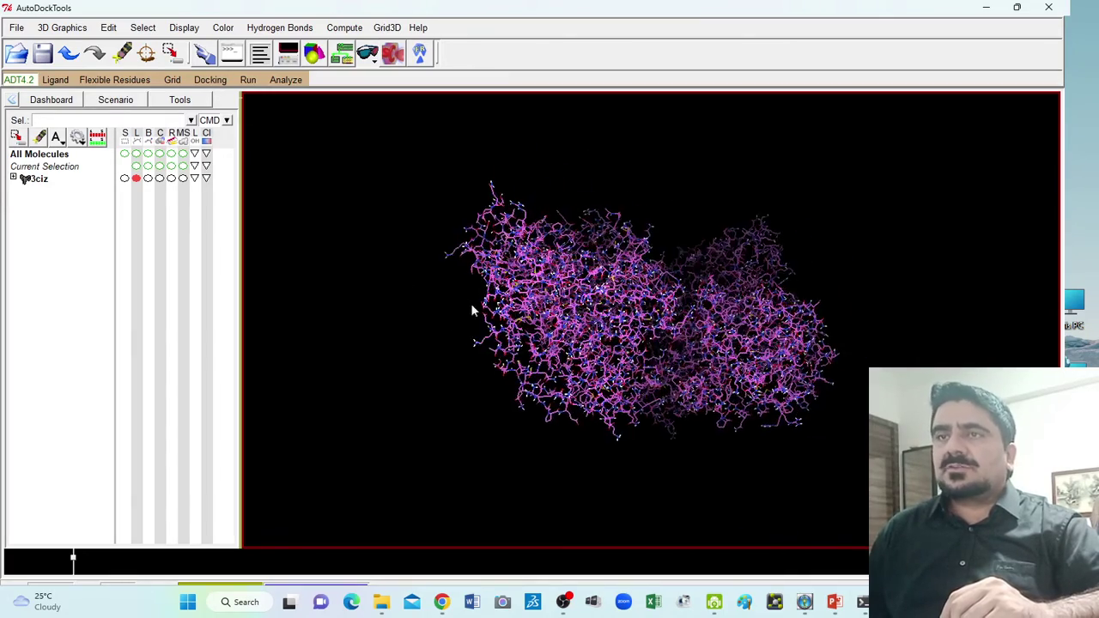
# Select 3ciz as the docking macromolecule through Grid > Macromolecule > Choose
pyautogui.click(172, 80)
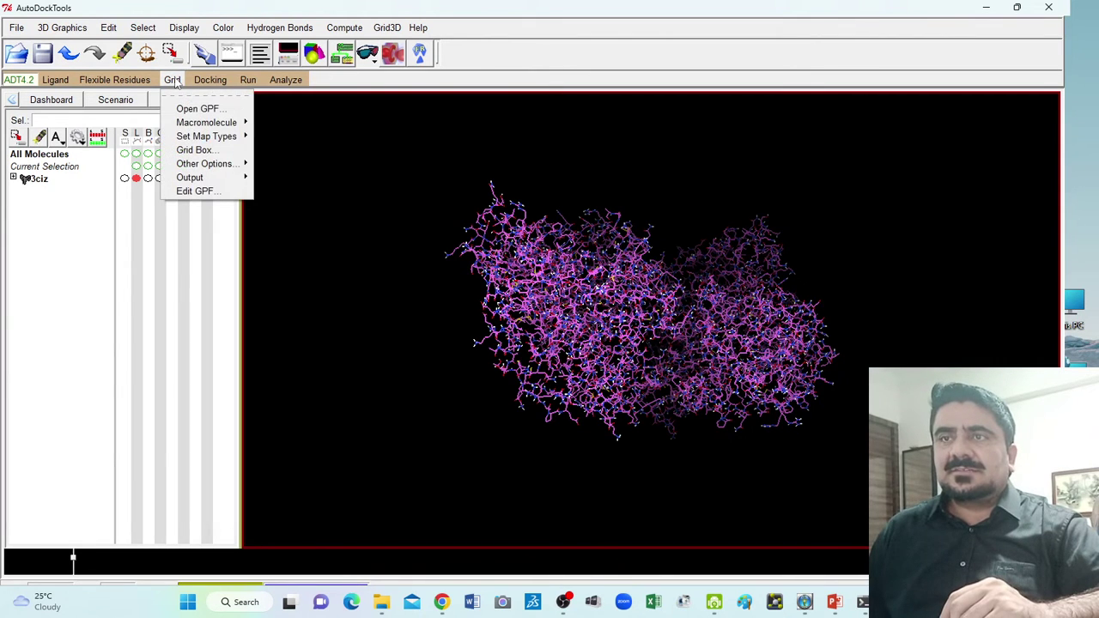
pyautogui.moveTo(193, 125)
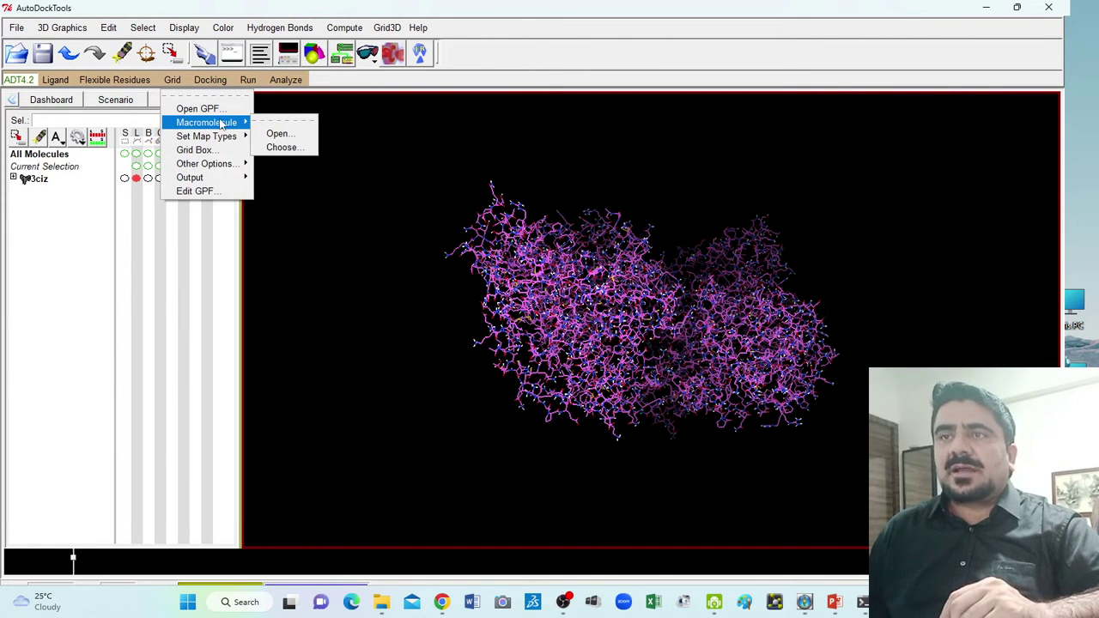
pyautogui.click(291, 148)
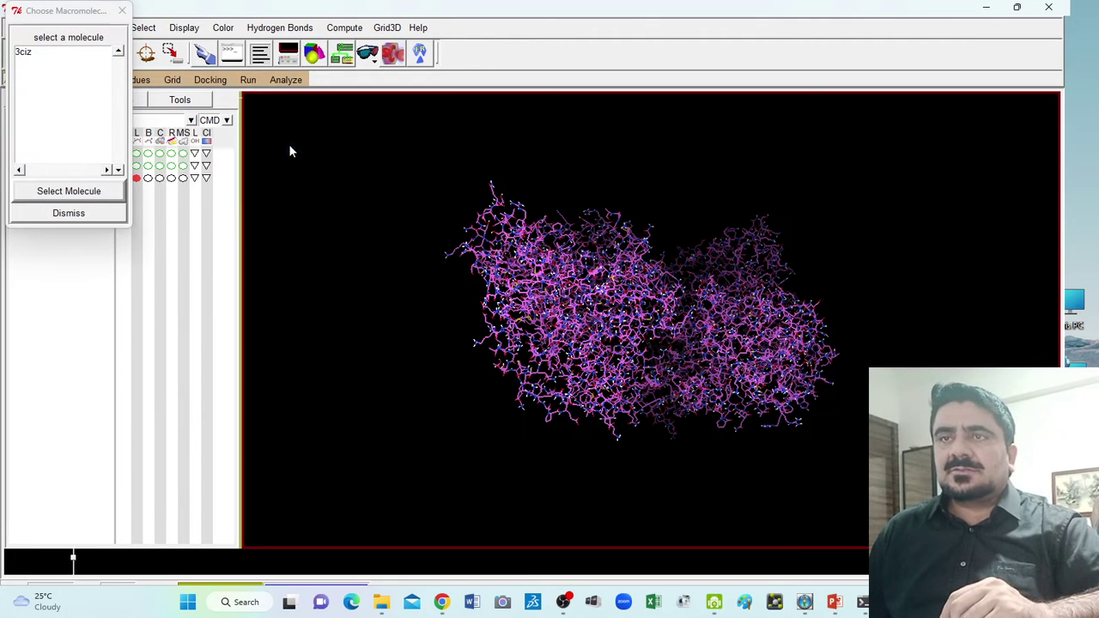
pyautogui.click(27, 55)
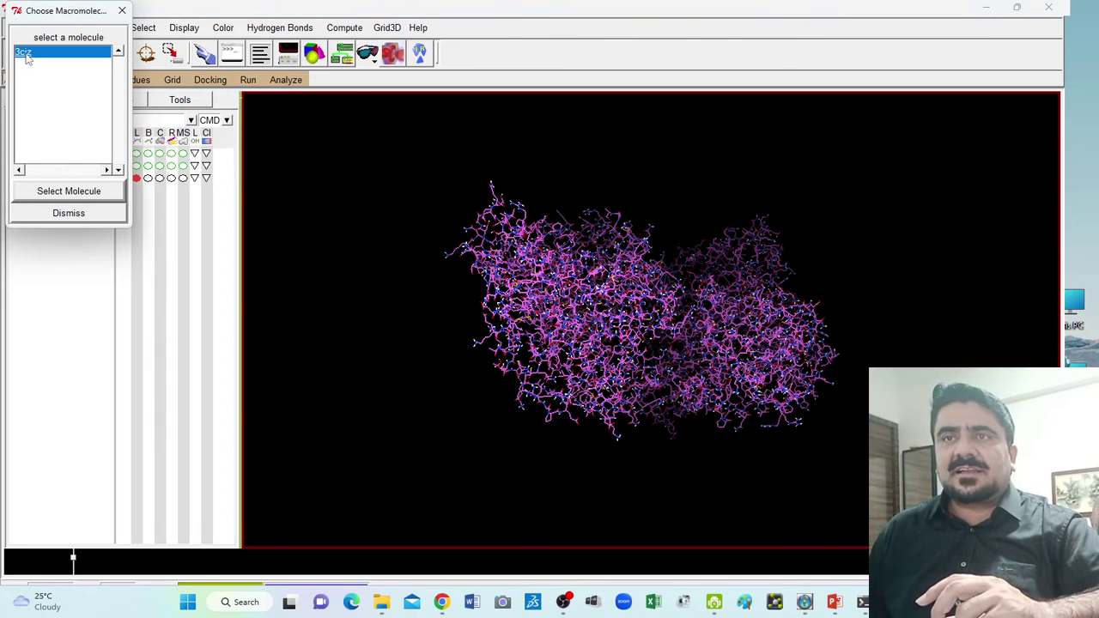
pyautogui.click(74, 198)
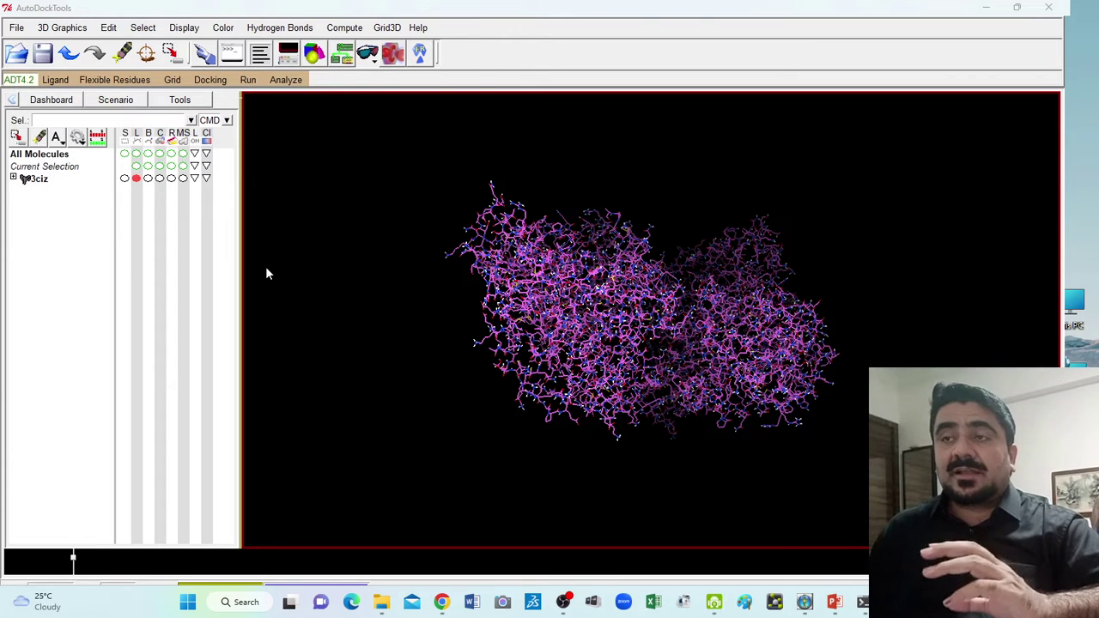
# Save 3ciz as a PDBQT file on the Desktop past both warnings, then minimise ADT and its console
pyautogui.click(607, 343)
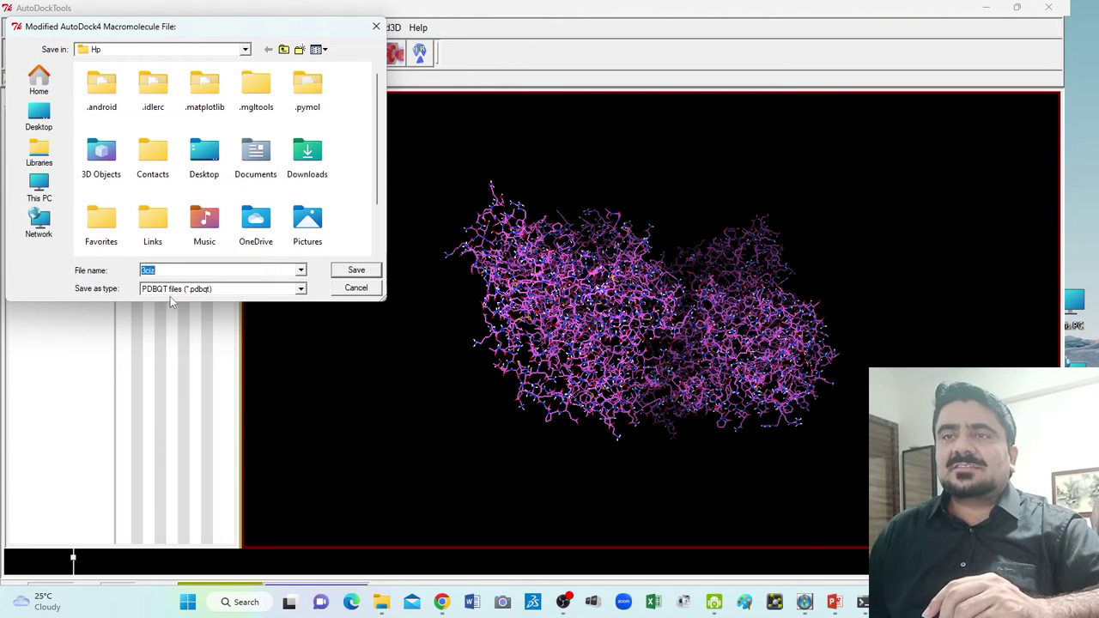
pyautogui.click(43, 119)
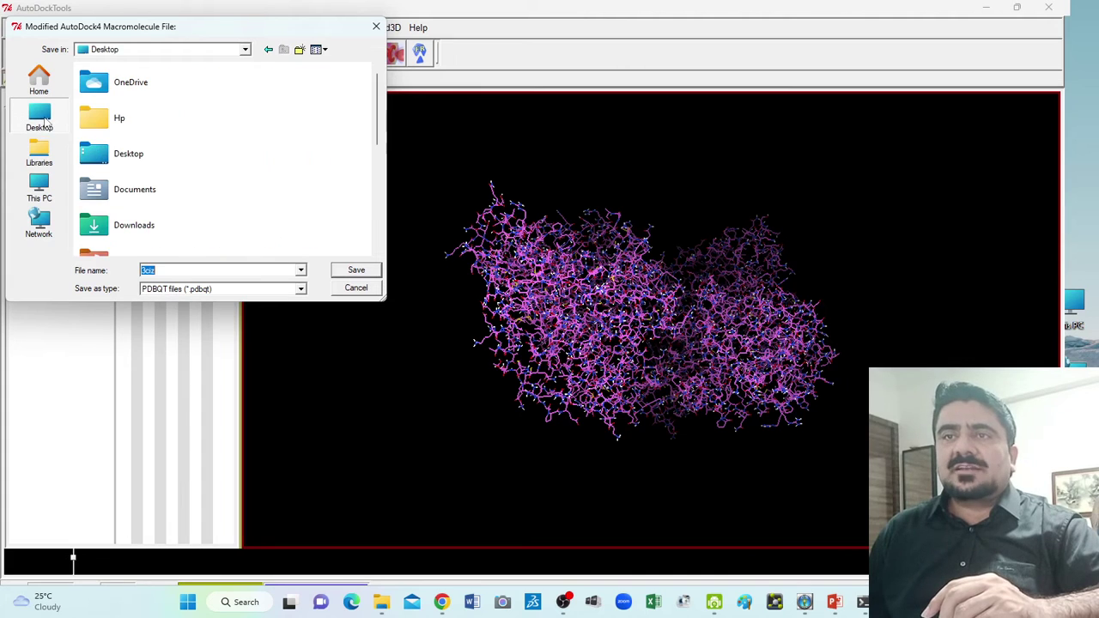
pyautogui.click(355, 271)
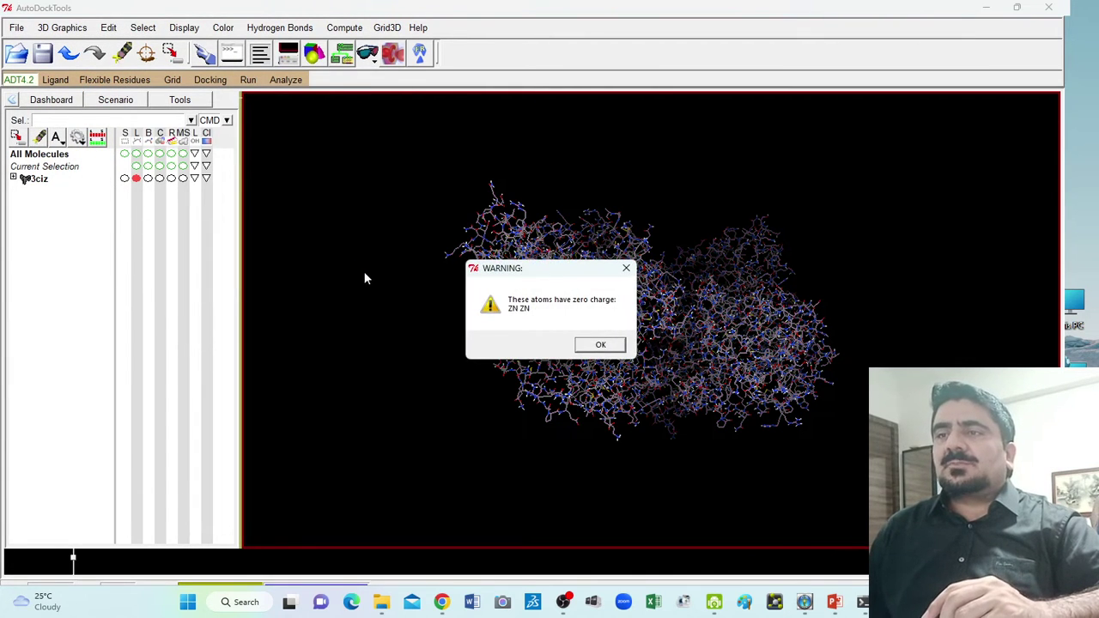
pyautogui.click(601, 348)
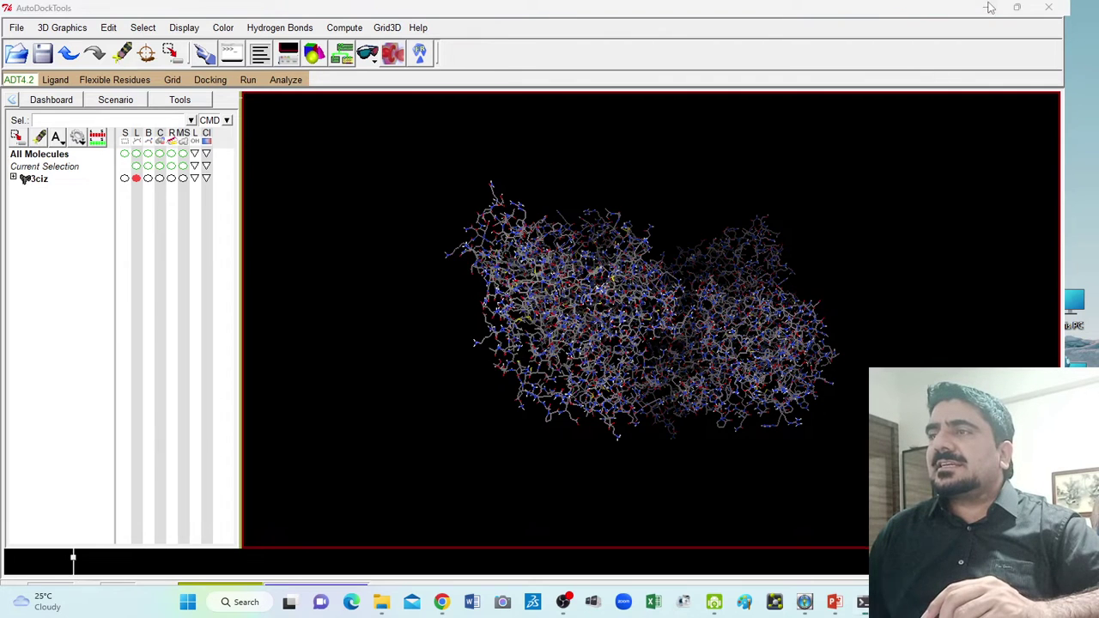
pyautogui.click(985, 8)
pyautogui.click(702, 33)
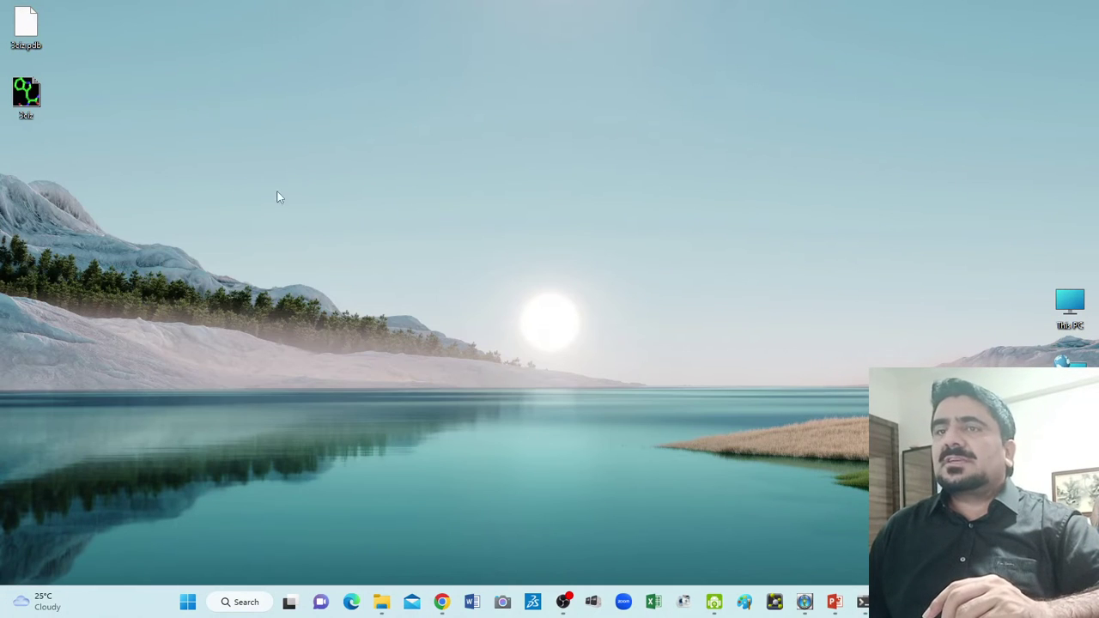
pyautogui.moveTo(24, 93)
pyautogui.mouseDown()
pyautogui.moveTo(241, 87)
pyautogui.moveTo(136, 74)
pyautogui.moveTo(25, 89)
pyautogui.mouseUp()
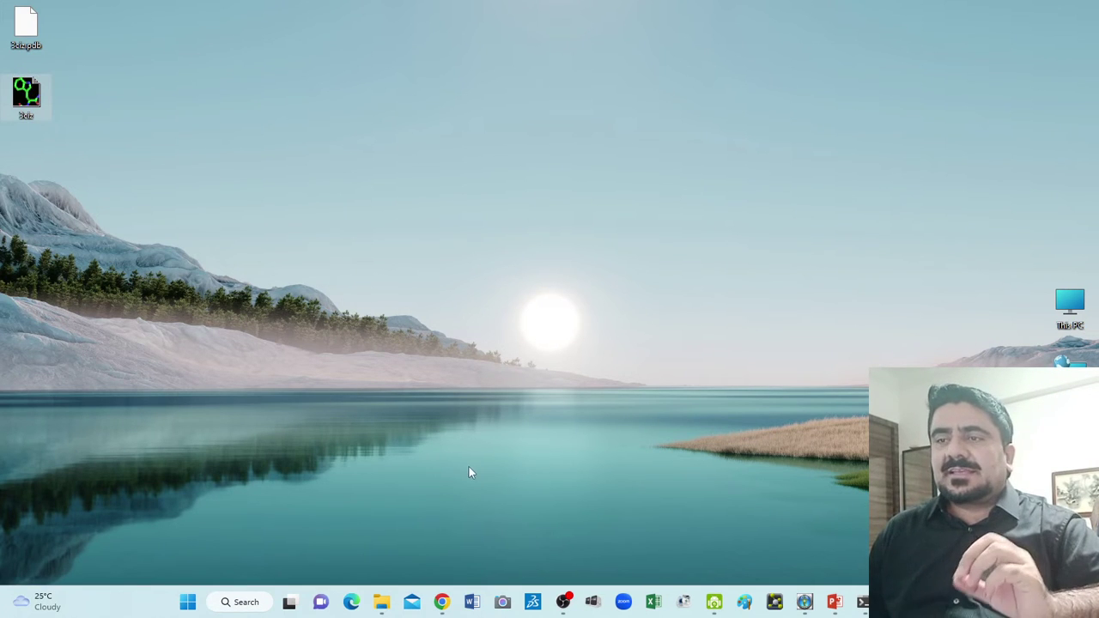
pyautogui.click(442, 602)
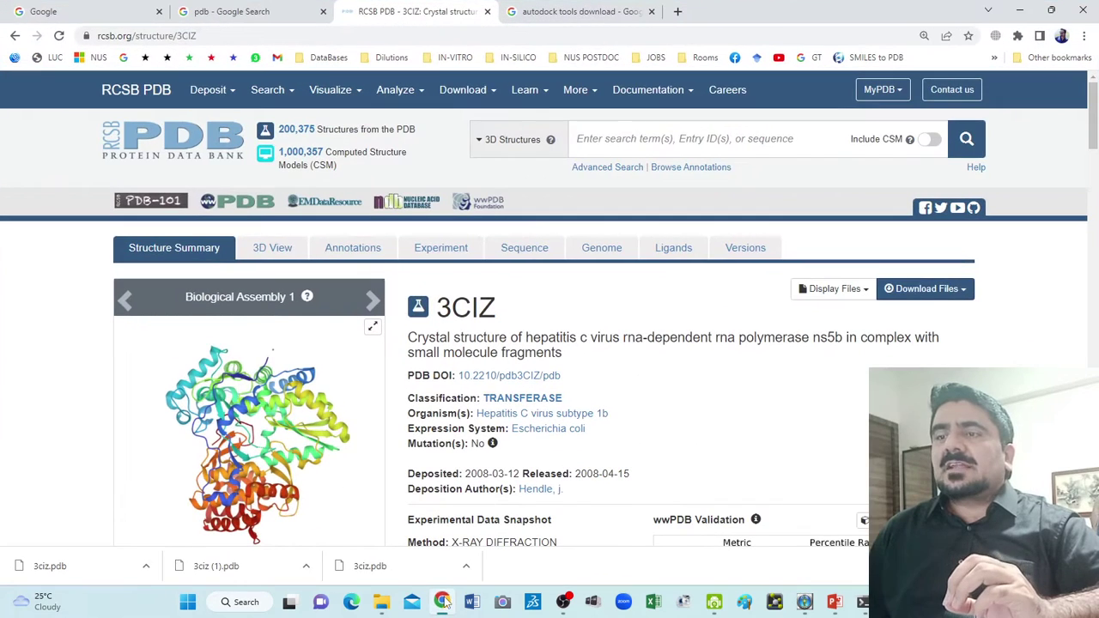
pyautogui.click(508, 13)
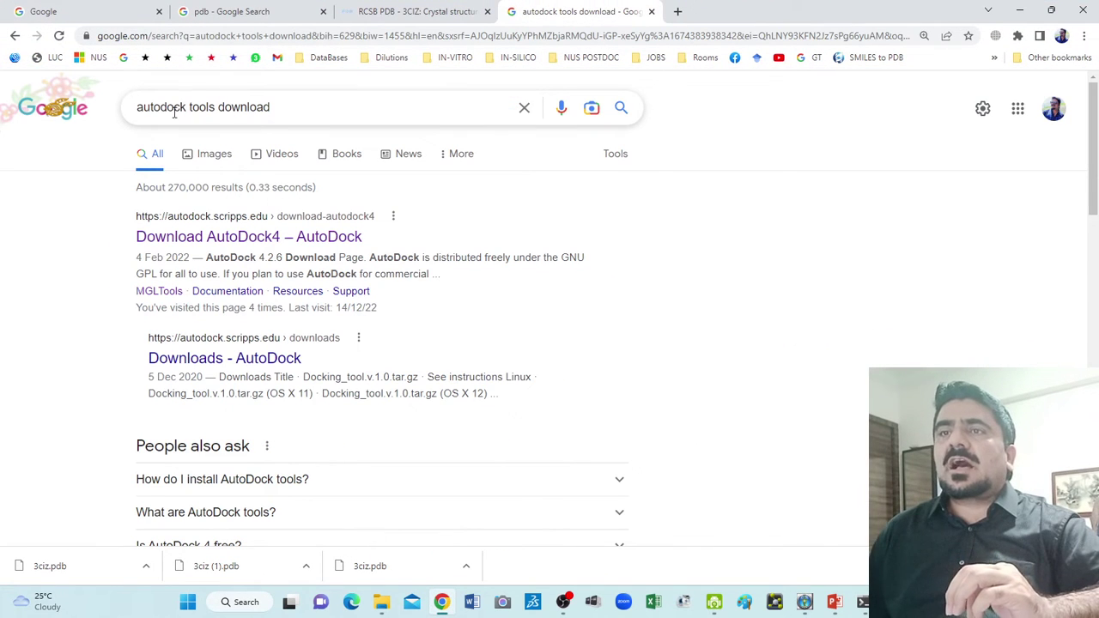
pyautogui.click(1020, 9)
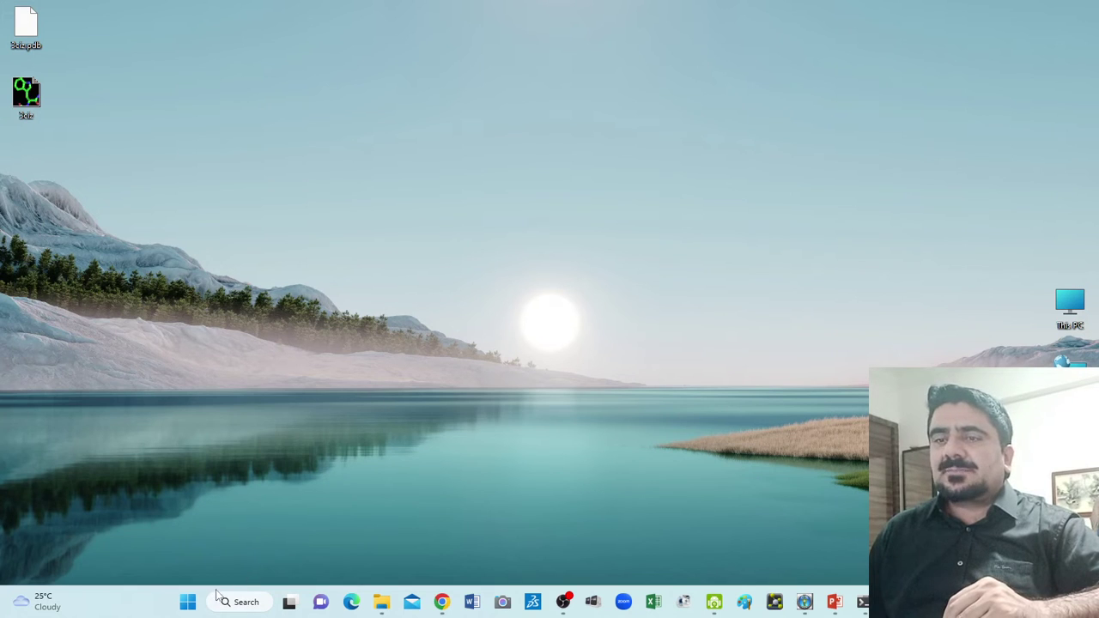
pyautogui.click(187, 601)
# Launch PyRx from the Start menu and maximise its window
pyautogui.scroll(-2, 614, 272)
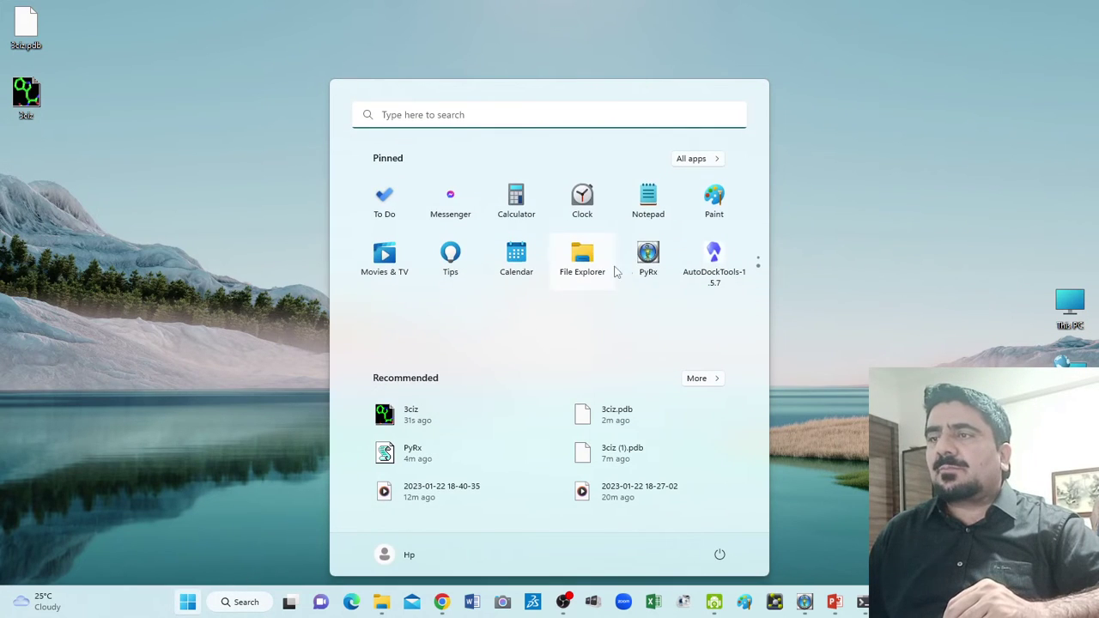
pyautogui.click(648, 258)
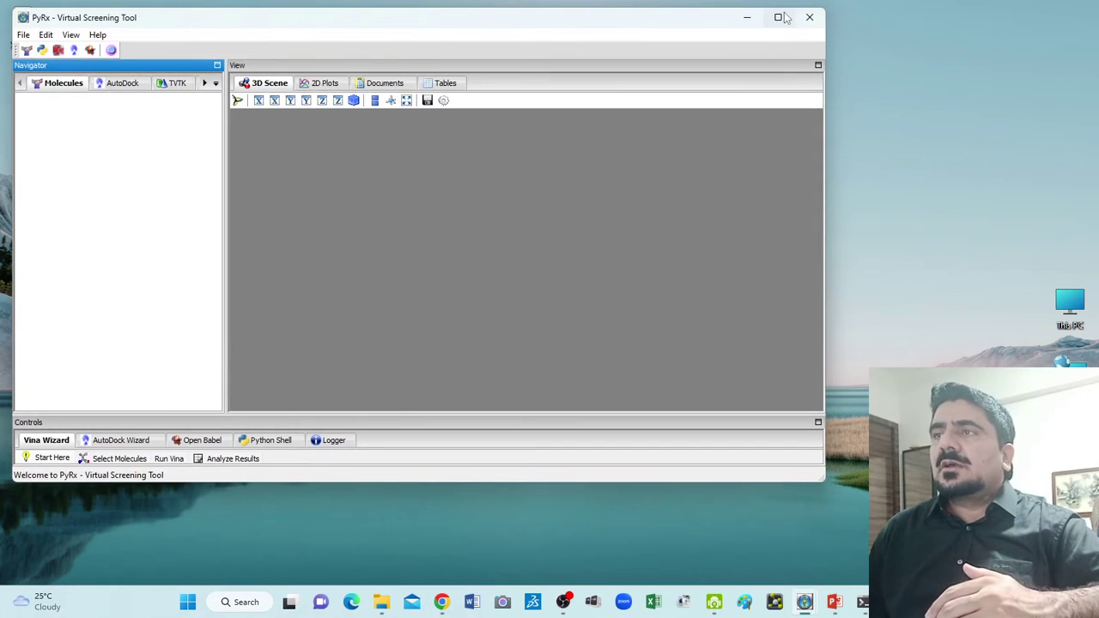
pyautogui.doubleClick(399, 20)
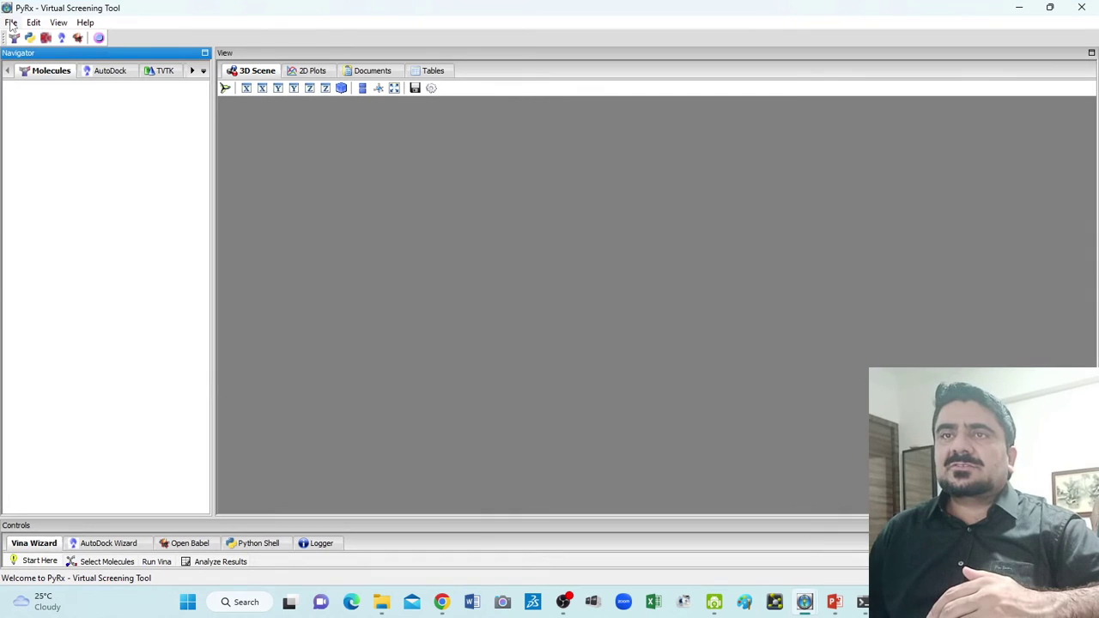
# Load the 3ciz PDBQT file from the Desktop via File > Load Molecule
pyautogui.click(11, 23)
pyautogui.click(43, 38)
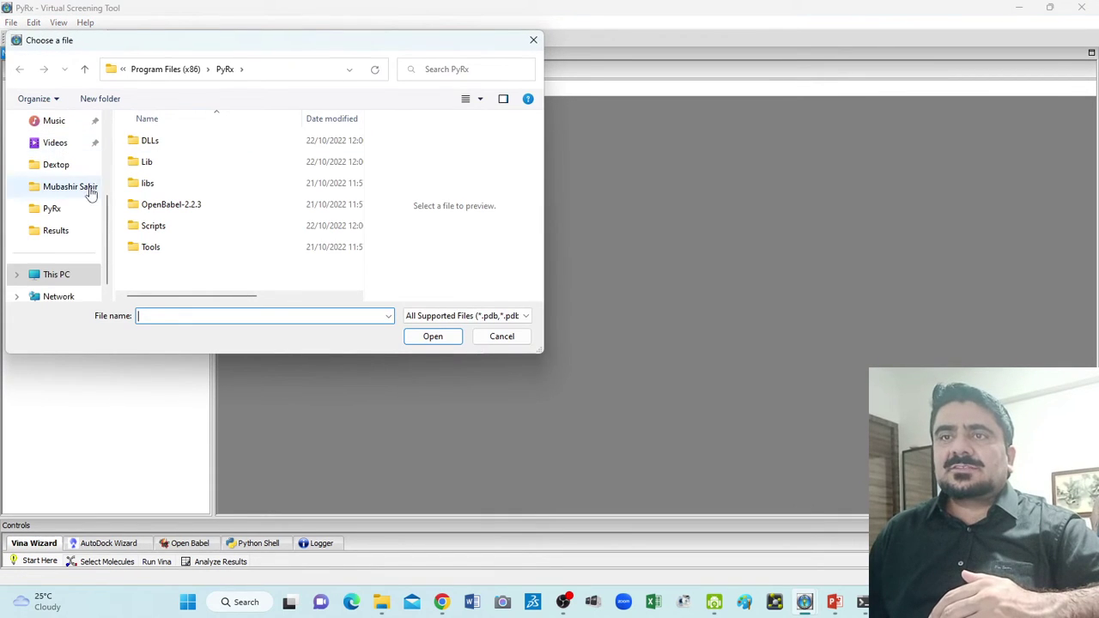
pyautogui.scroll(2, 86, 182)
pyautogui.click(52, 143)
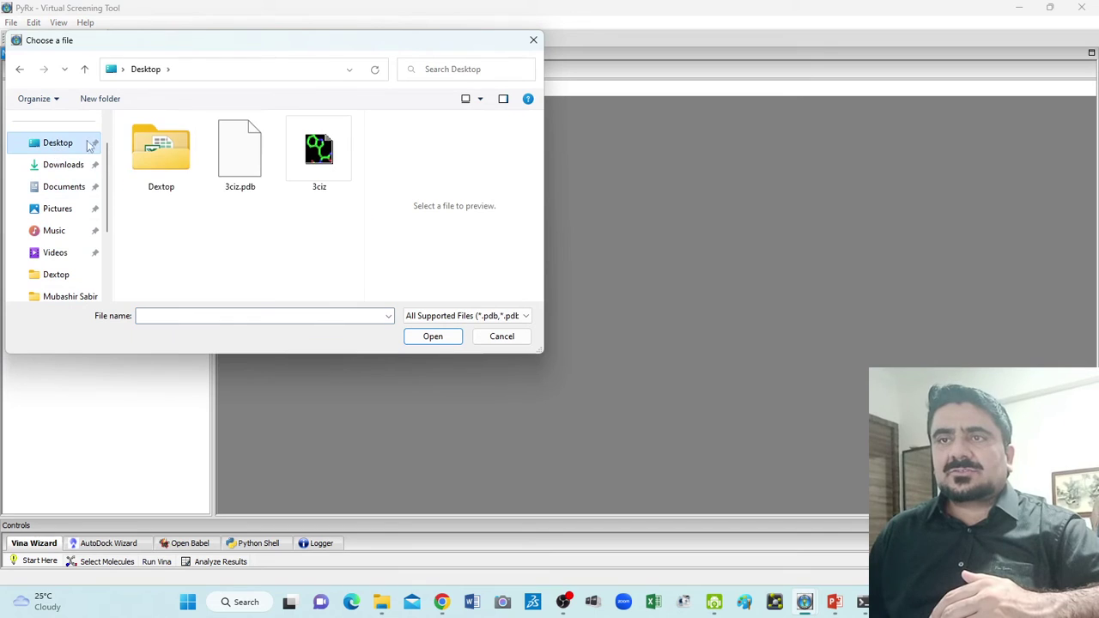
pyautogui.click(325, 150)
pyautogui.click(433, 337)
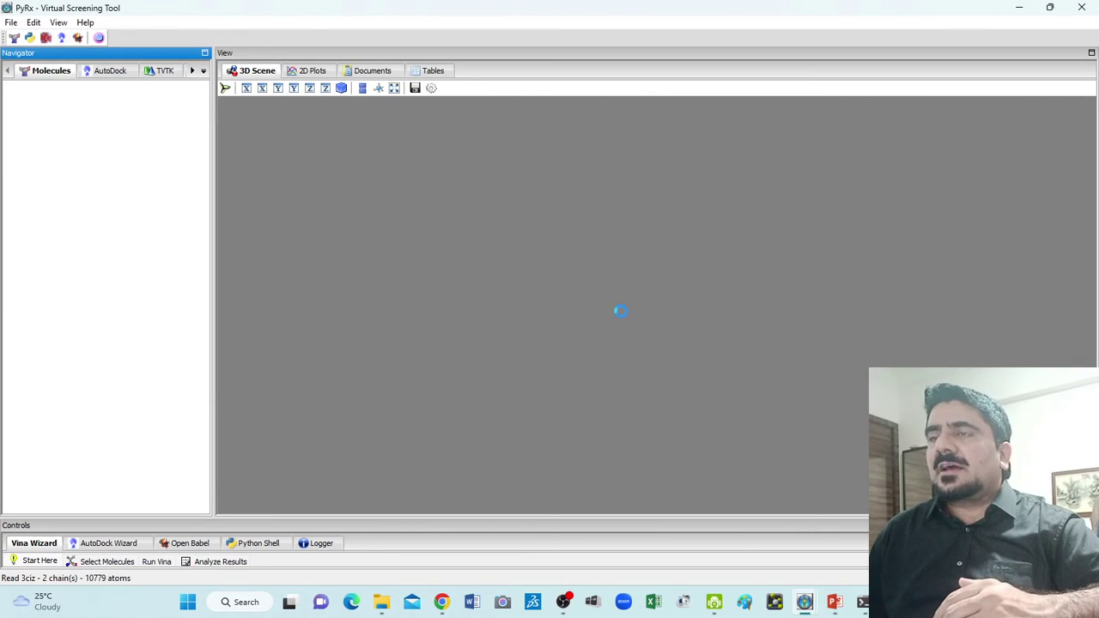
pyautogui.moveTo(591, 314); pyautogui.dragTo(572, 299)
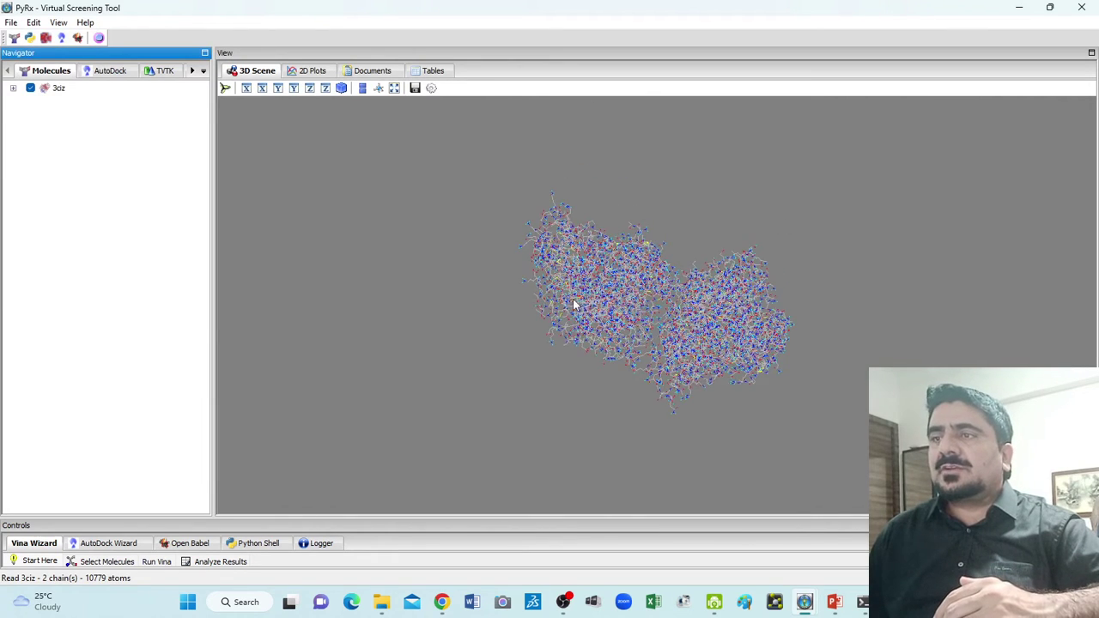
# Convert 3ciz into a macromolecule with the right-click AutoDock > Make Macromolecule command
pyautogui.scroll(3, 678, 286)
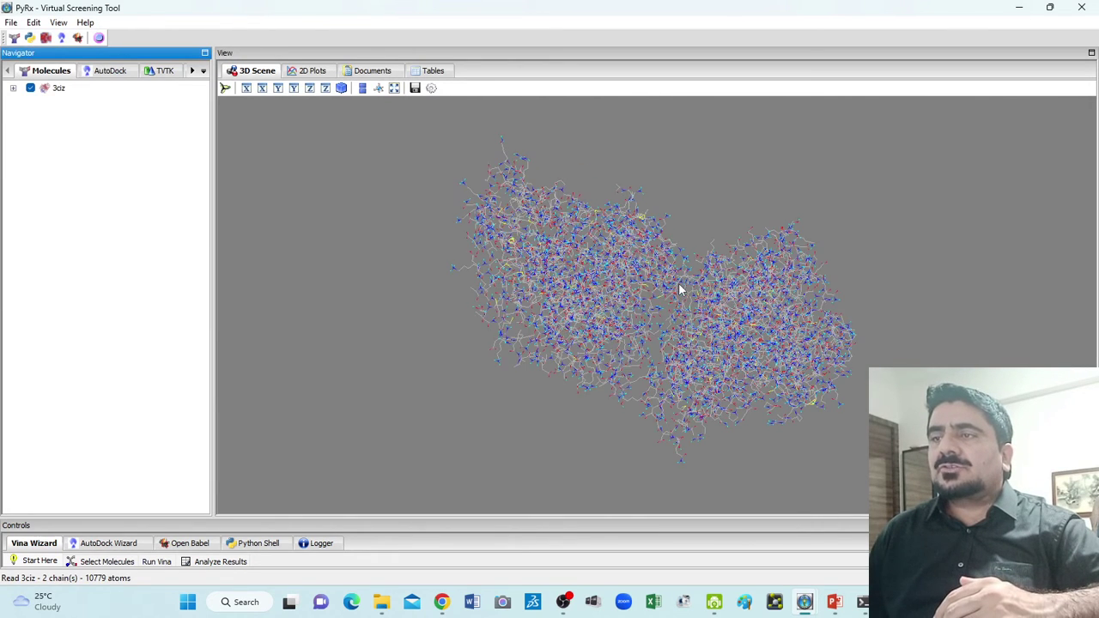
pyautogui.click(13, 88)
pyautogui.click(13, 88)
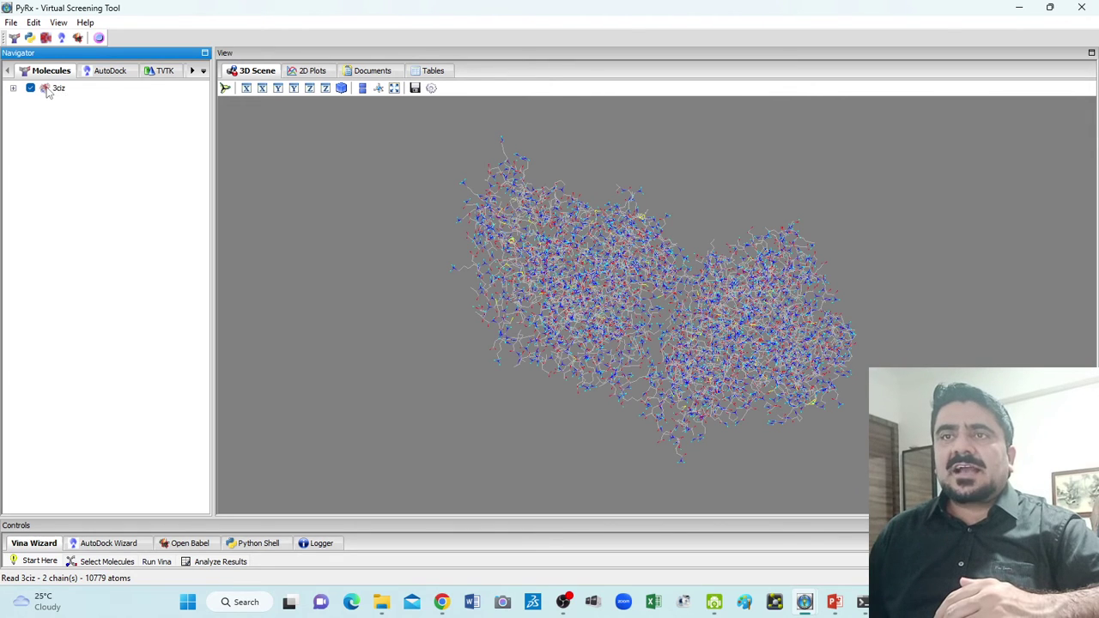
pyautogui.rightClick(48, 93)
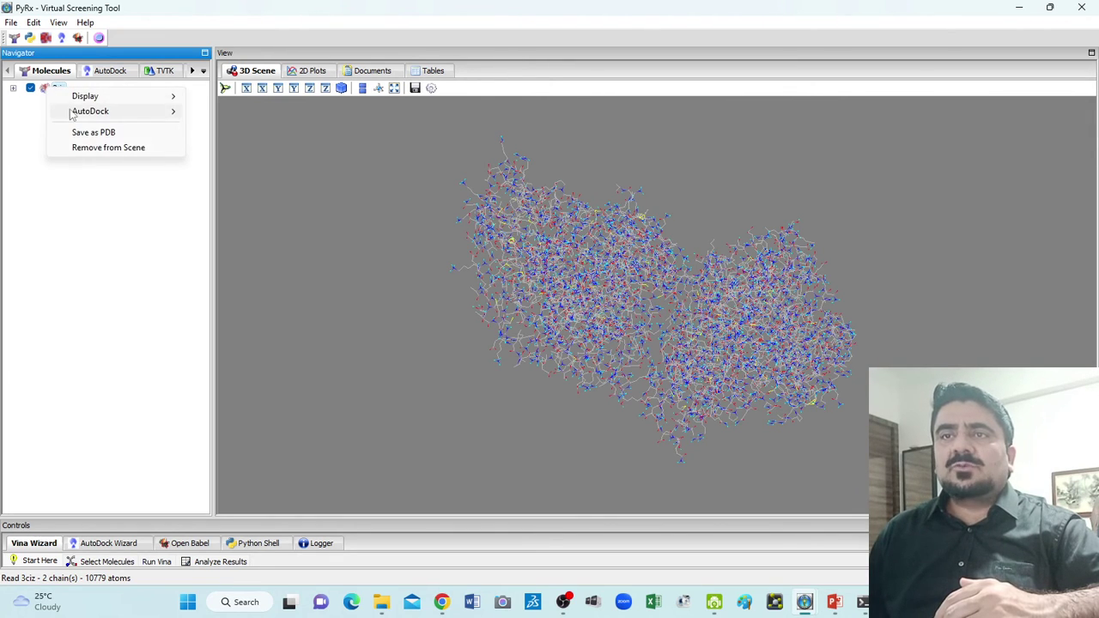
pyautogui.moveTo(72, 113)
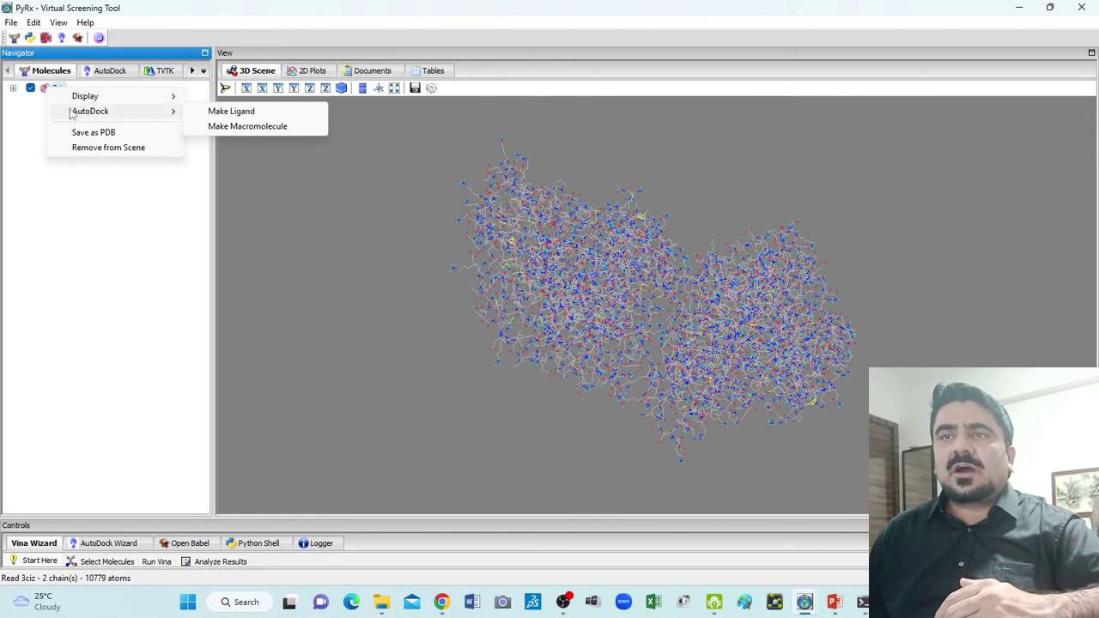
pyautogui.click(263, 129)
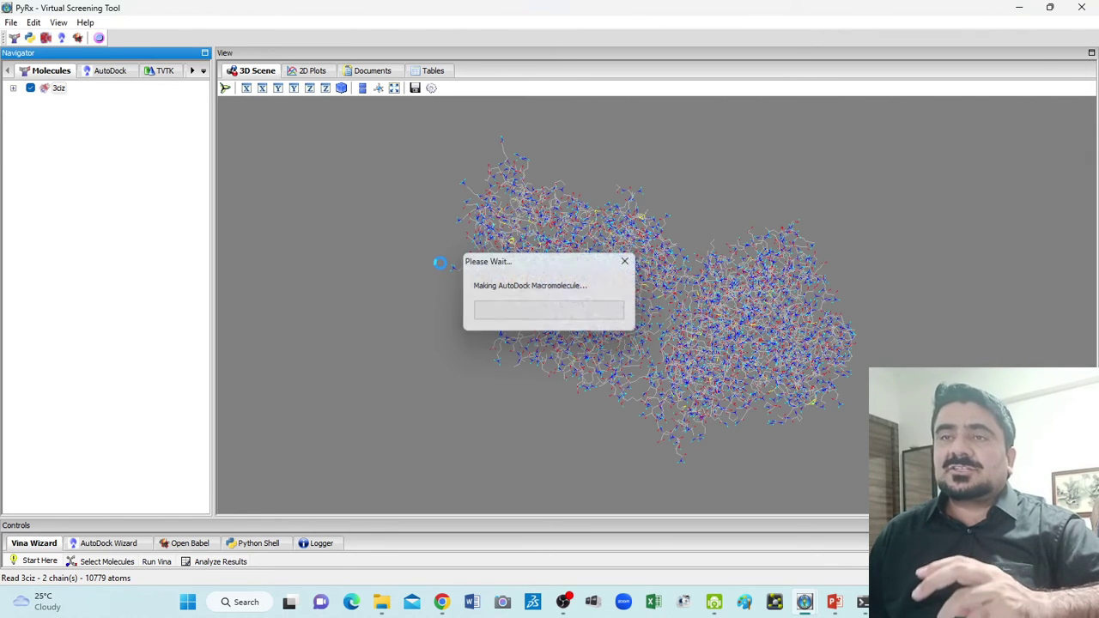
pyautogui.moveTo(447, 268); pyautogui.dragTo(574, 269)
pyautogui.scroll(2, 578, 273)
pyautogui.scroll(-3, 578, 274)
pyautogui.scroll(1, 579, 284)
pyautogui.moveTo(601, 233)
pyautogui.mouseDown()
pyautogui.moveTo(613, 226)
pyautogui.moveTo(601, 240)
pyautogui.mouseUp()
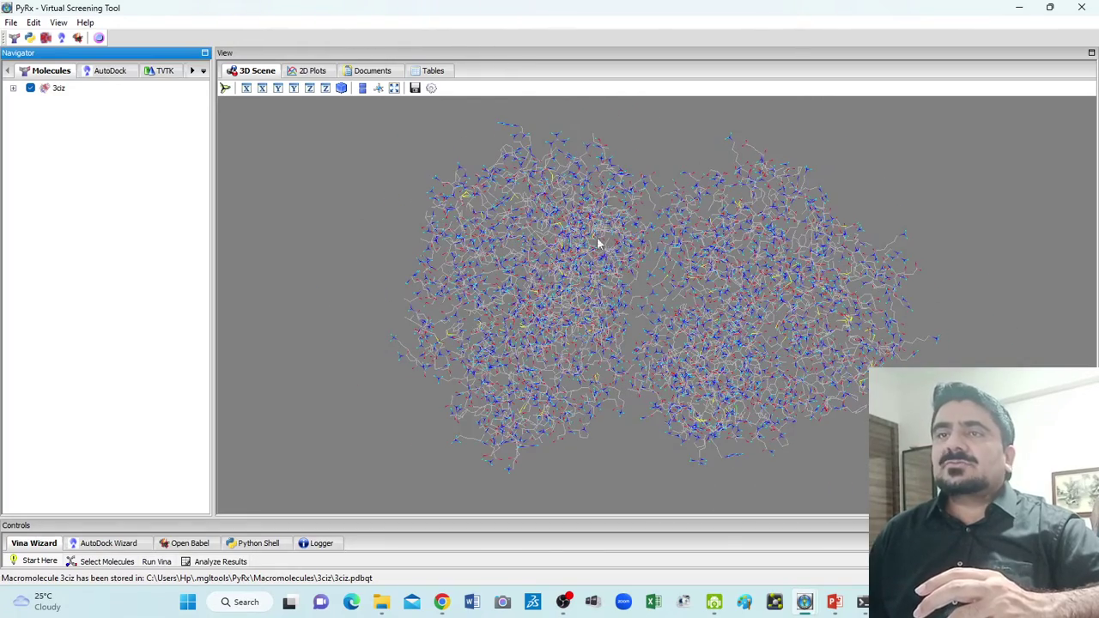
# Check 3ciz in the AutoDock Macromolecules list, minimise PyRx and bring up PowerPoint
pyautogui.click(110, 71)
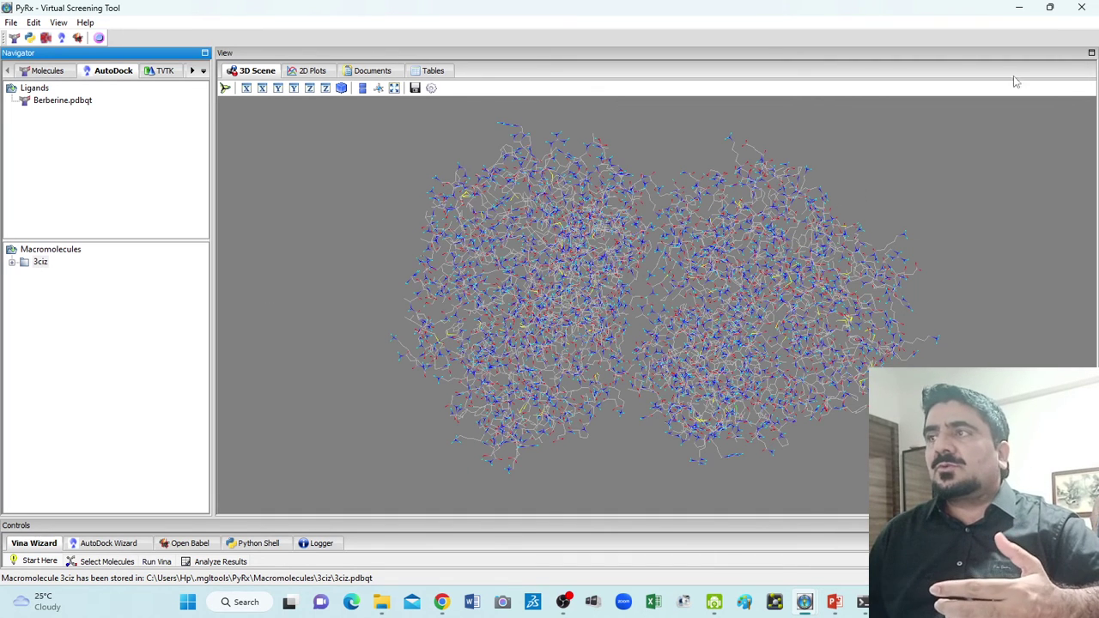
pyautogui.click(1019, 7)
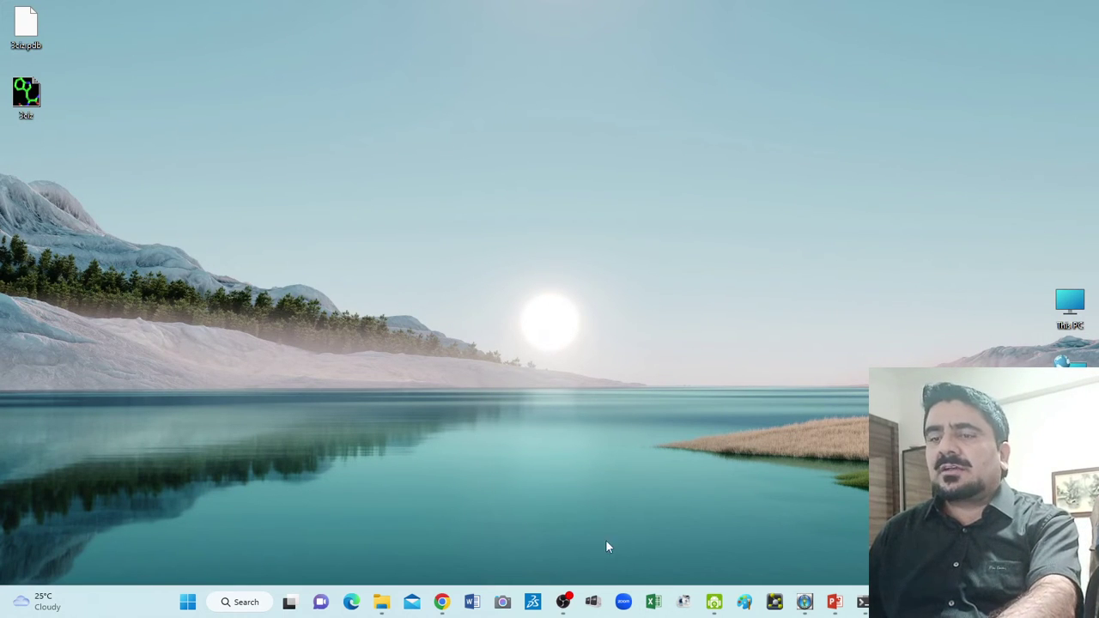
pyautogui.click(835, 603)
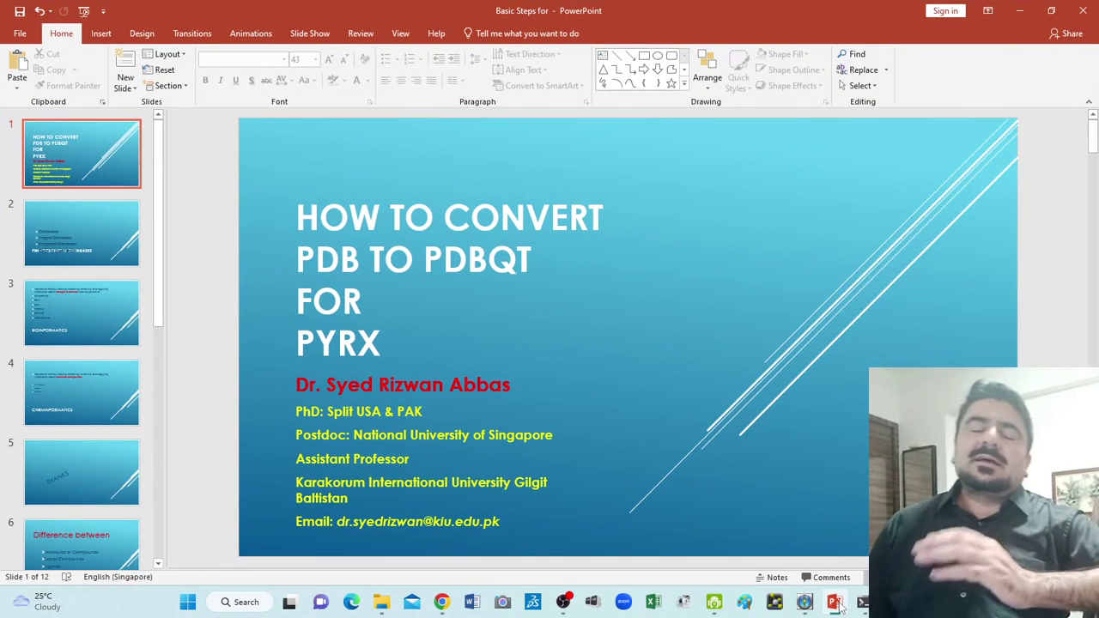